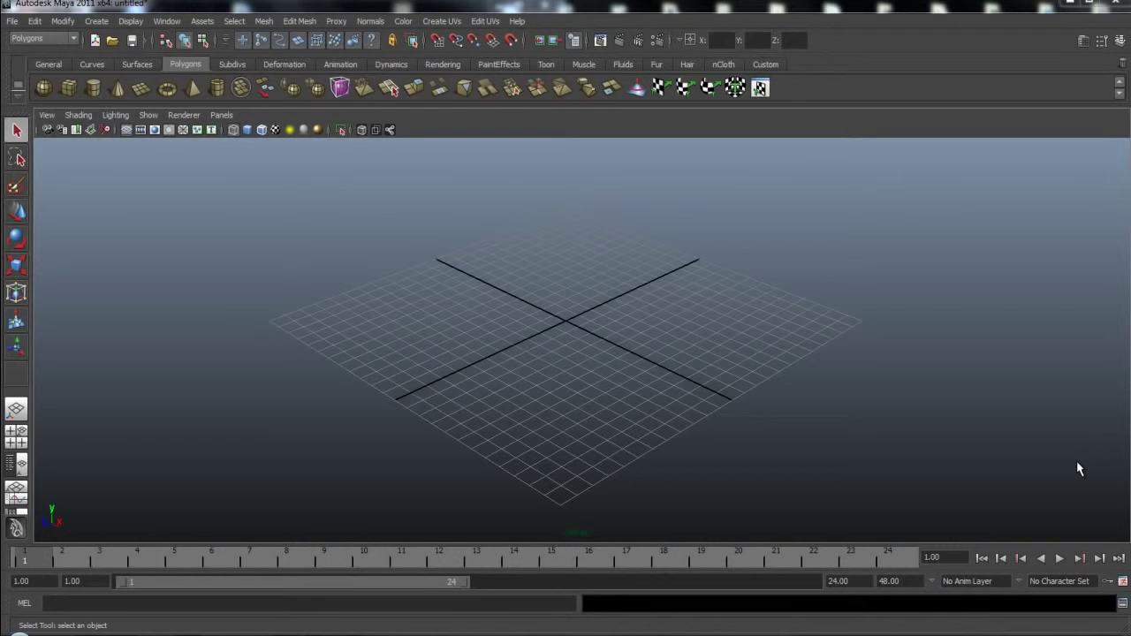
- Drag out a tall polygon pipe, pPipe1, standing upright at the grid centre
{"action": "left_click", "coordinate": [216, 89]}
{"action": "mouse_move", "coordinate": [557, 461]}
{"action": "left_mouse_down"}
{"action": "mouse_move", "coordinate": [605, 457]}
{"action": "mouse_move", "coordinate": [599, 187]}
{"action": "mouse_move", "coordinate": [594, 194]}
{"action": "left_mouse_up"}
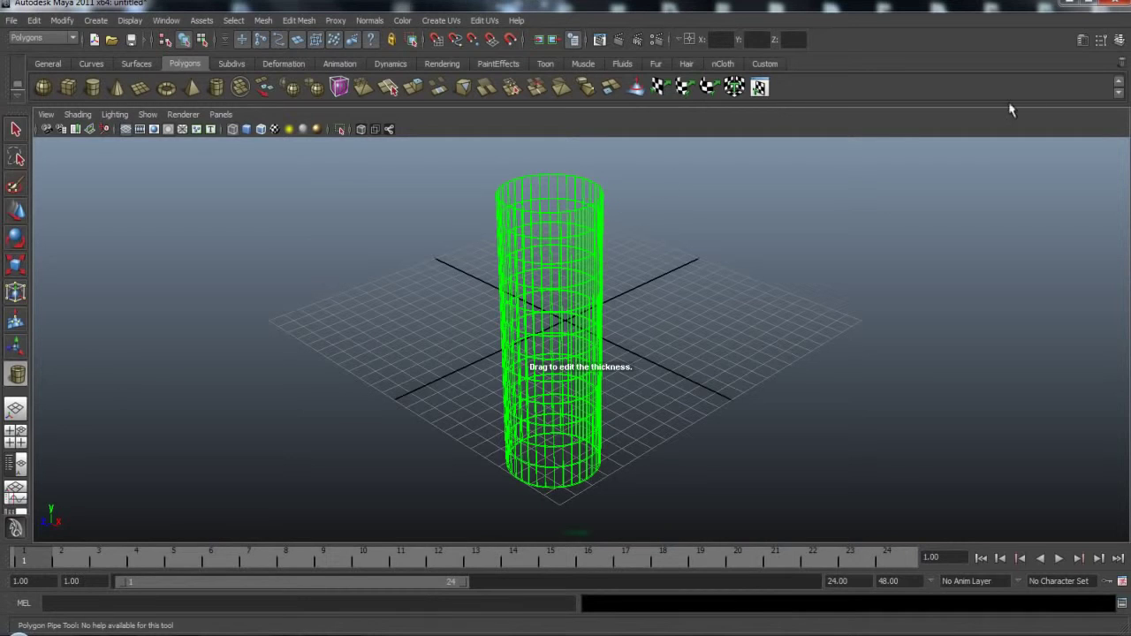
{"action": "key", "text": "q"}
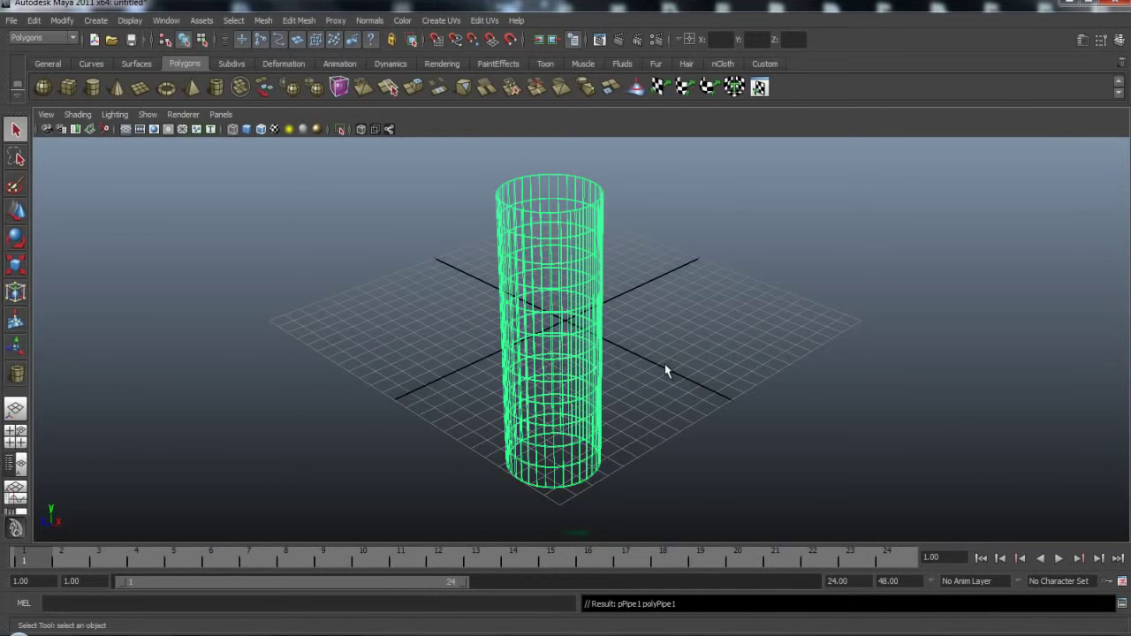
- Set pPipe1's Rotate X to 90 in the Attribute Editor, then close the editor panels
{"action": "left_click", "coordinate": [1108, 43]}
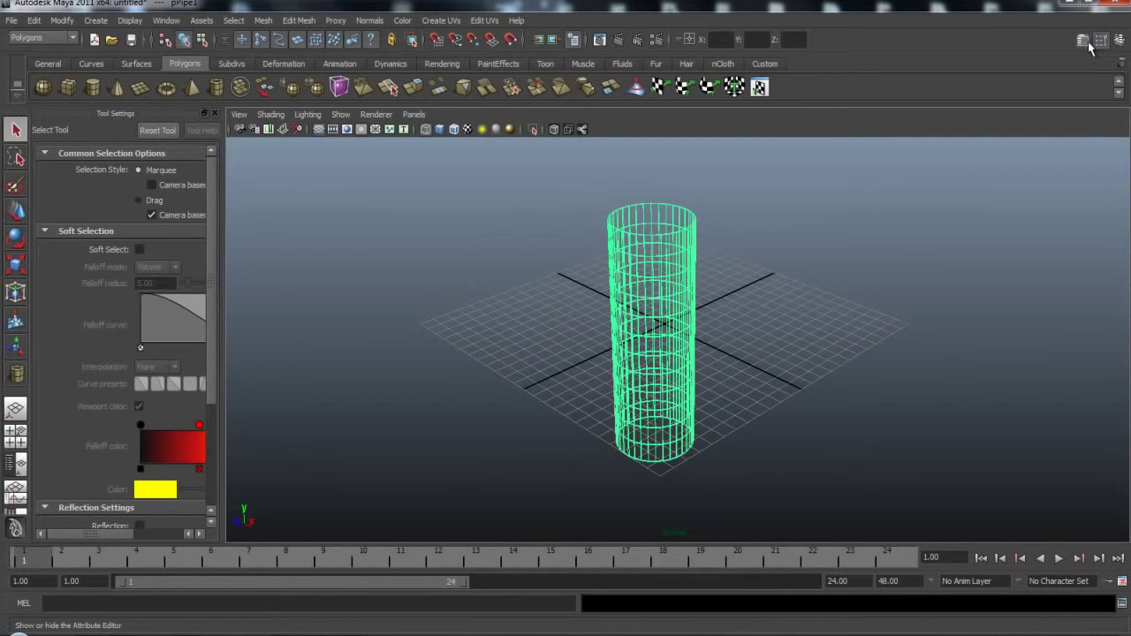
{"action": "left_click", "coordinate": [1084, 41]}
{"action": "left_click", "coordinate": [837, 156]}
{"action": "type", "text": "90.000"}
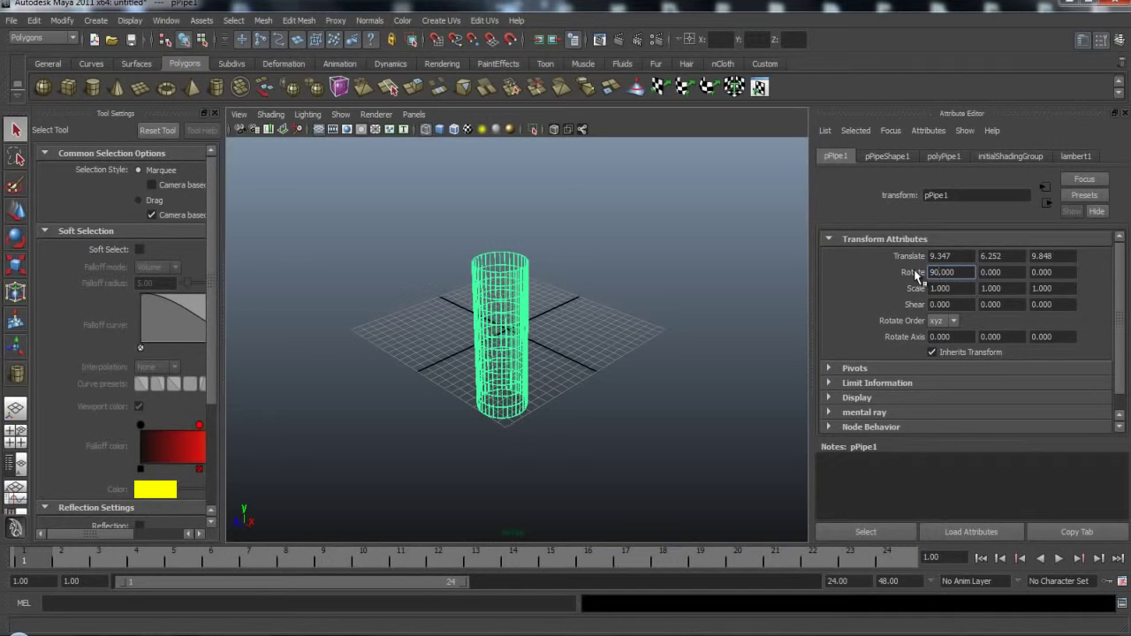
{"action": "key", "text": "Return"}
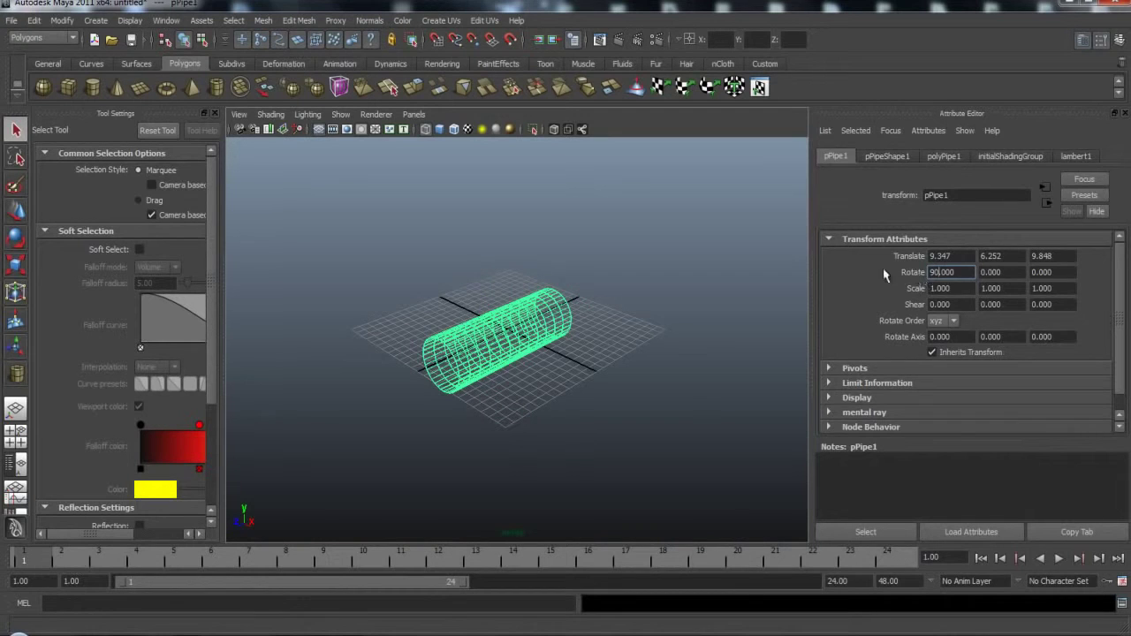
{"action": "left_click", "coordinate": [557, 413]}
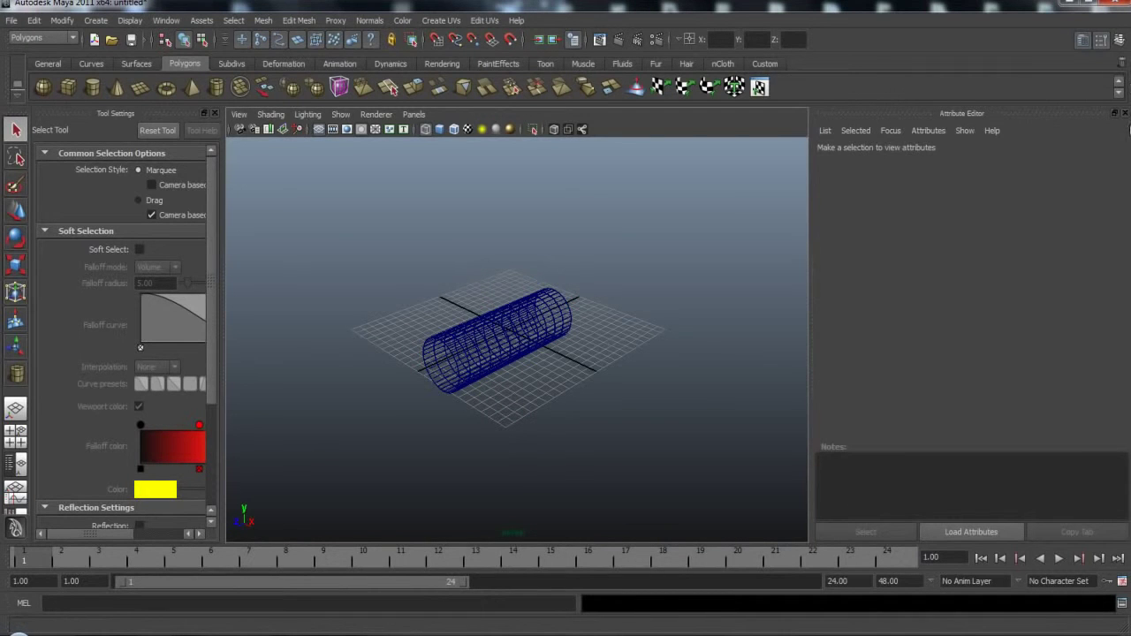
{"action": "left_click", "coordinate": [1126, 114]}
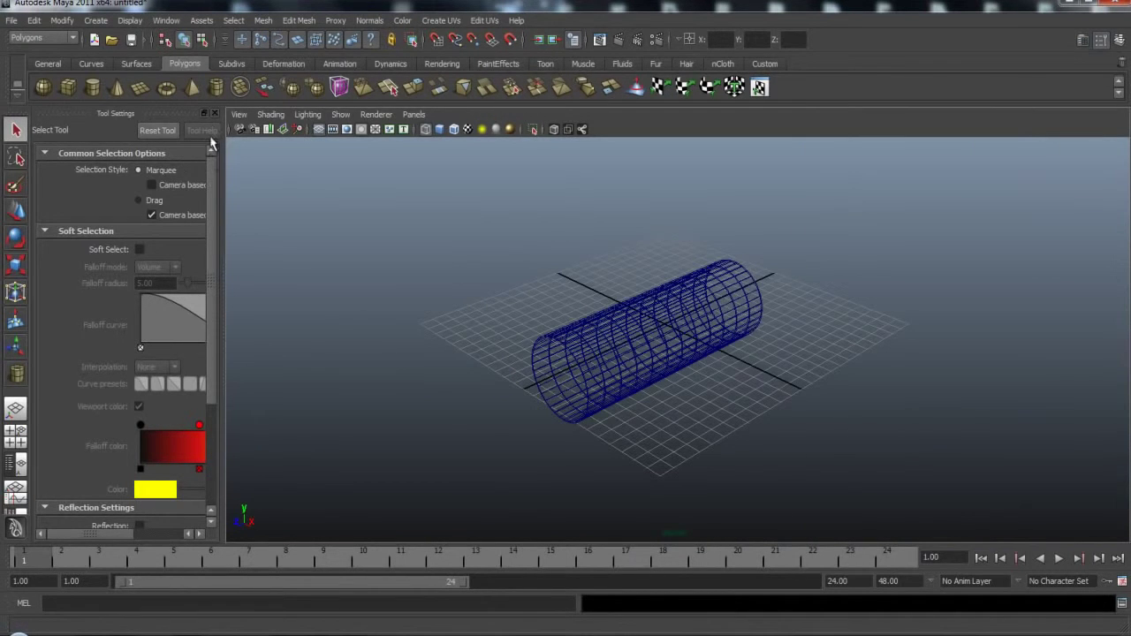
{"action": "left_click", "coordinate": [214, 113]}
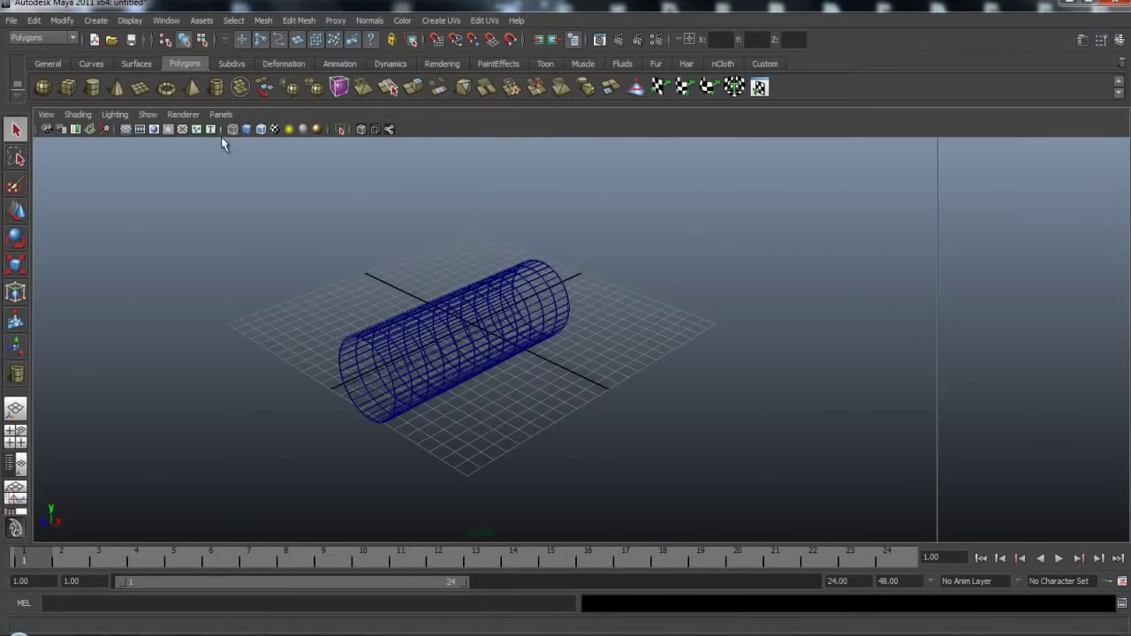
- Select the pipe and move it along X and Z, then raise it slightly on Y
{"action": "left_click", "coordinate": [536, 354]}
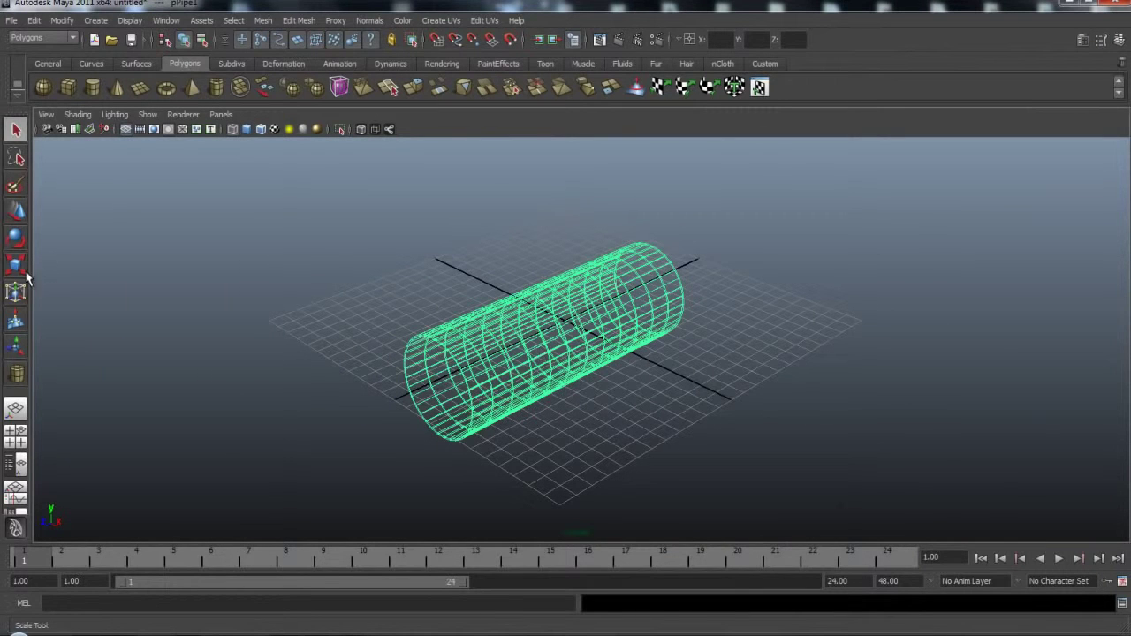
{"action": "left_click", "coordinate": [16, 212]}
{"action": "left_click_drag", "start_coordinate": [585, 351], "coordinate": [548, 293]}
{"action": "left_click_drag", "start_coordinate": [464, 329], "coordinate": [580, 301]}
{"action": "left_click_drag", "start_coordinate": [548, 243], "coordinate": [548, 237]}
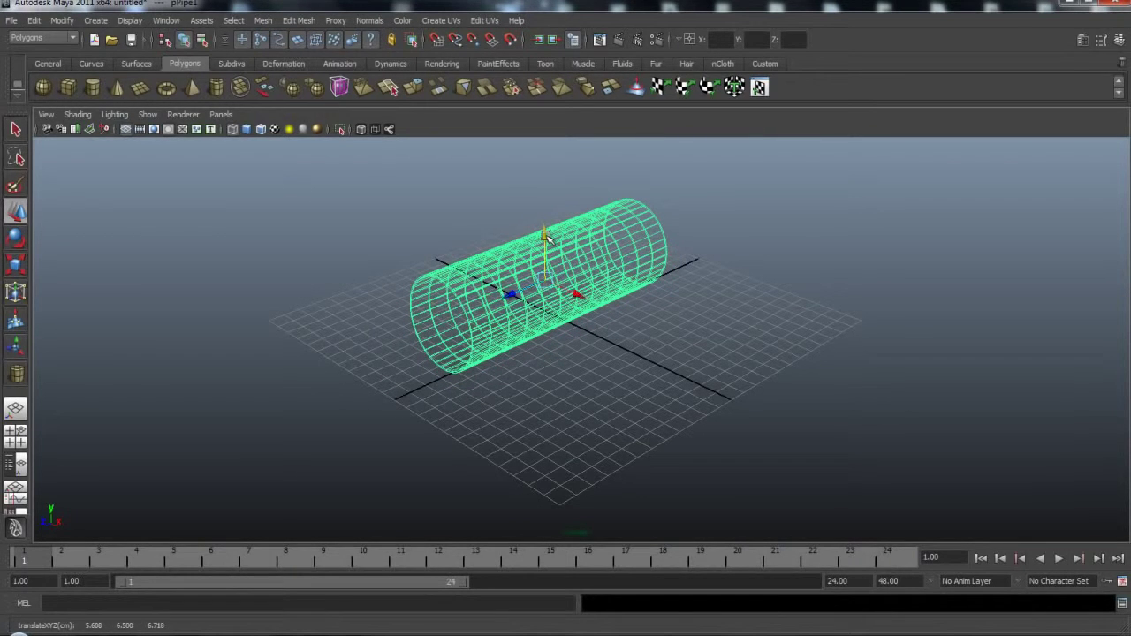
- Scale the pipe up uniformly by 1.383, then lengthen it and widen its cross-section
{"action": "left_click", "coordinate": [24, 266]}
{"action": "left_click_drag", "start_coordinate": [564, 281], "coordinate": [606, 250]}
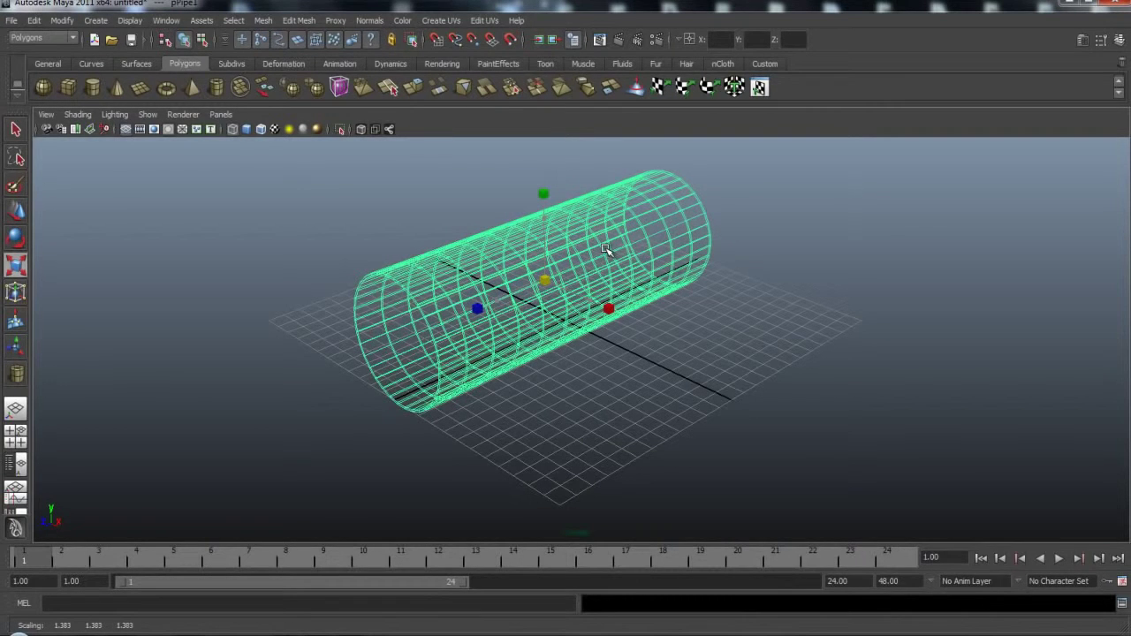
{"action": "left_click_drag", "start_coordinate": [500, 301], "coordinate": [489, 311]}
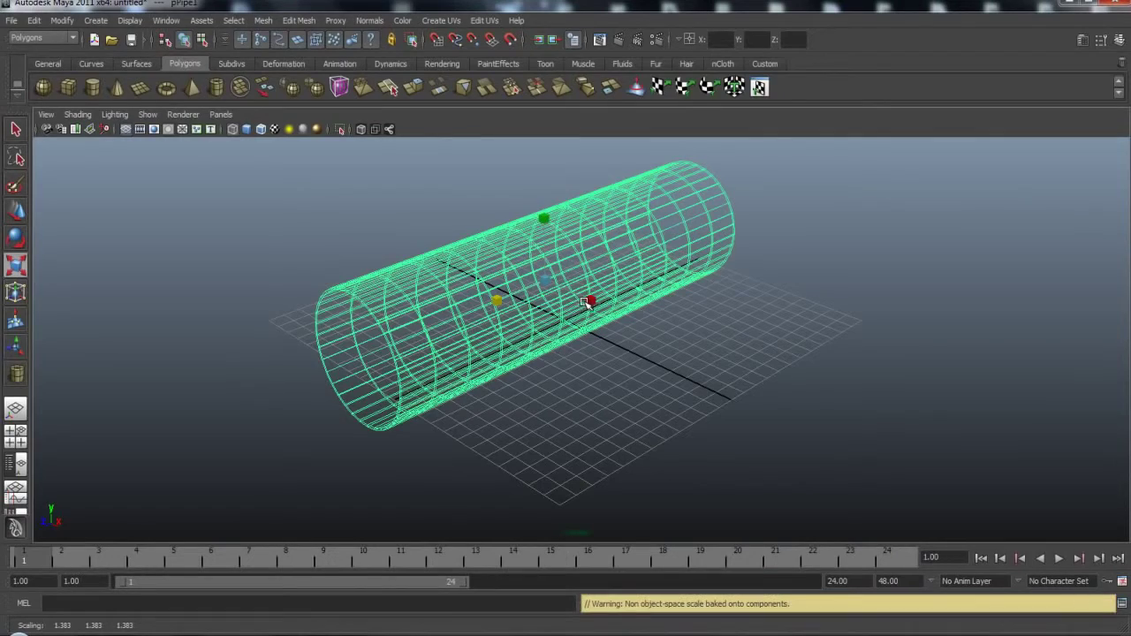
{"action": "left_click_drag", "start_coordinate": [592, 302], "coordinate": [665, 336]}
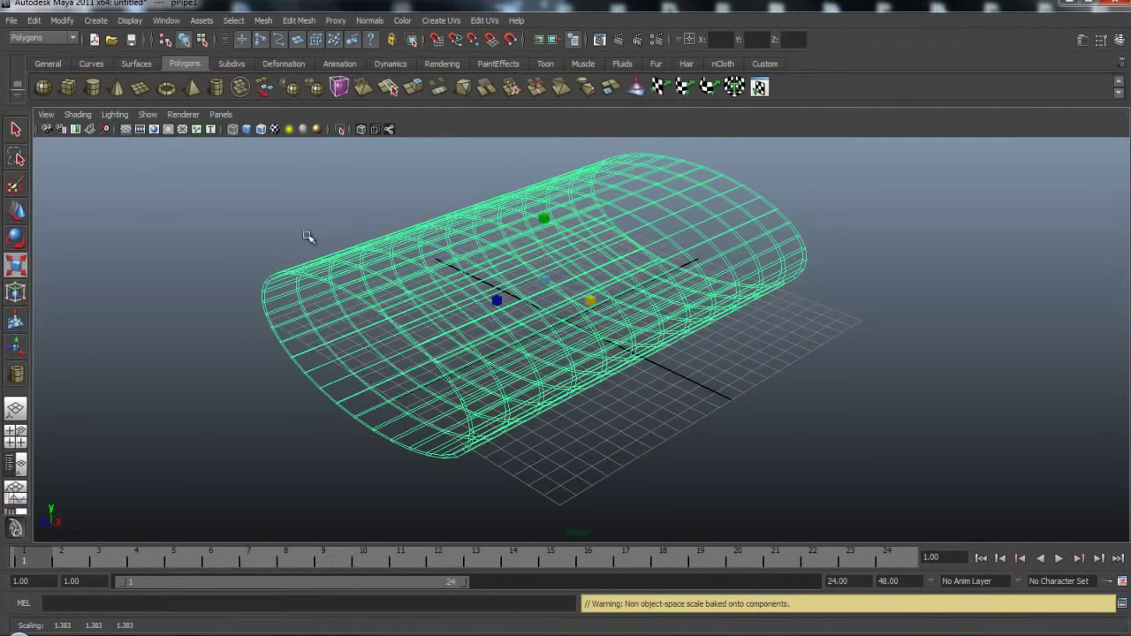
- Reposition the enlarged pipe and flatten it vertically into a squat tube
{"action": "left_click", "coordinate": [18, 213]}
{"action": "left_click_drag", "start_coordinate": [512, 294], "coordinate": [550, 276]}
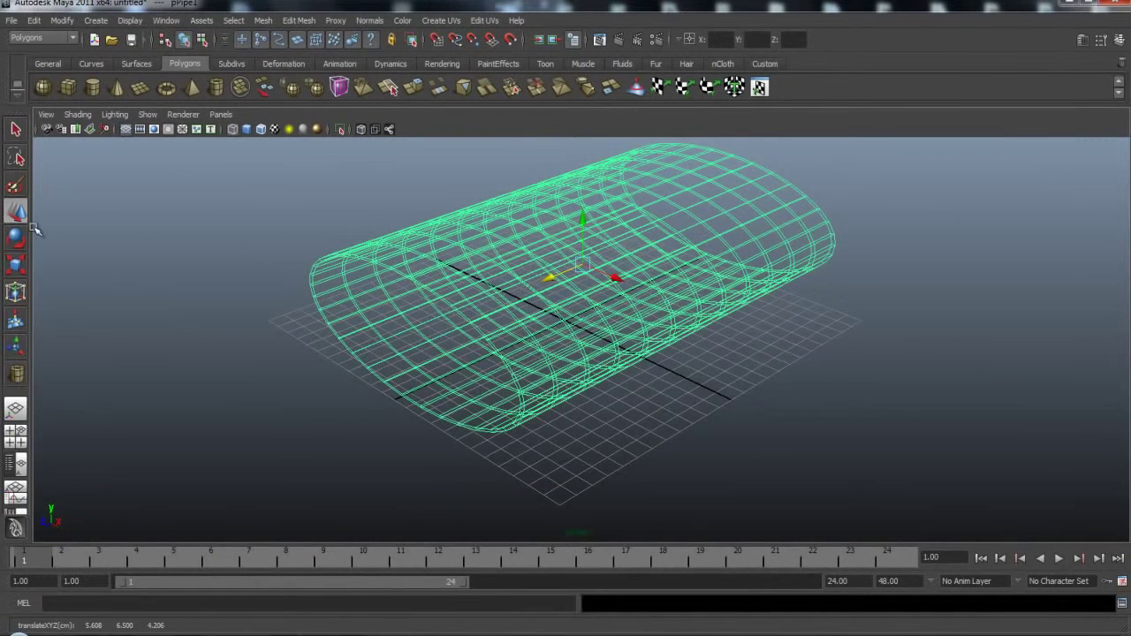
{"action": "left_click", "coordinate": [15, 264]}
{"action": "left_click_drag", "start_coordinate": [580, 198], "coordinate": [585, 219]}
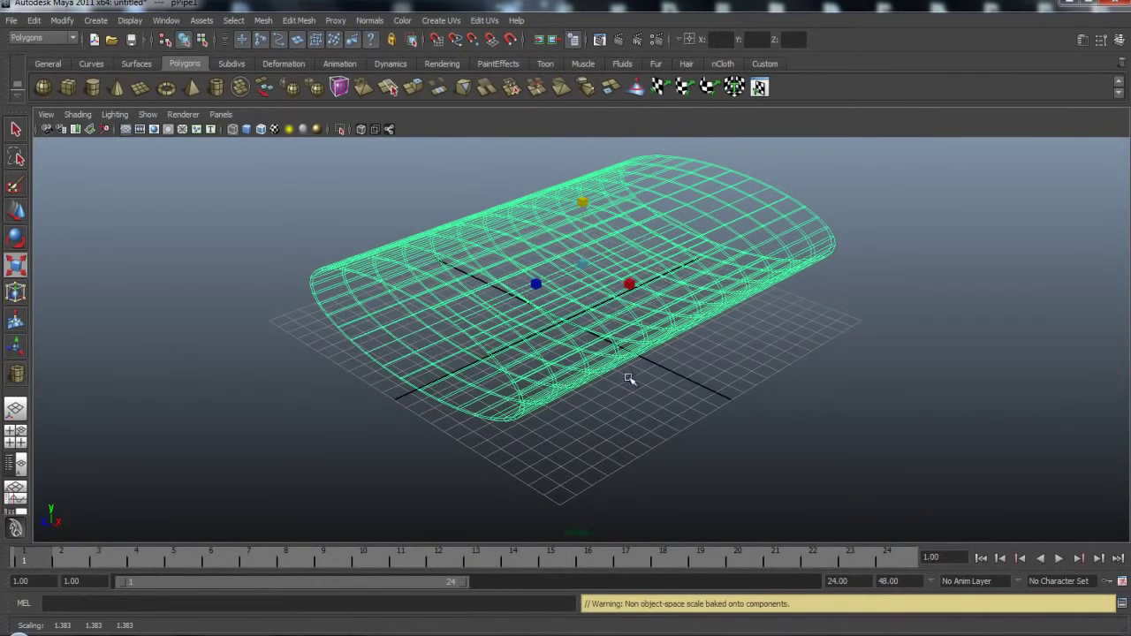
{"action": "left_click_drag", "start_coordinate": [554, 468], "coordinate": [631, 456], "text": "alt"}
- Move the pipe over the grid centre, to translate 0.706, 6.500, 1.250
{"action": "left_click", "coordinate": [17, 212]}
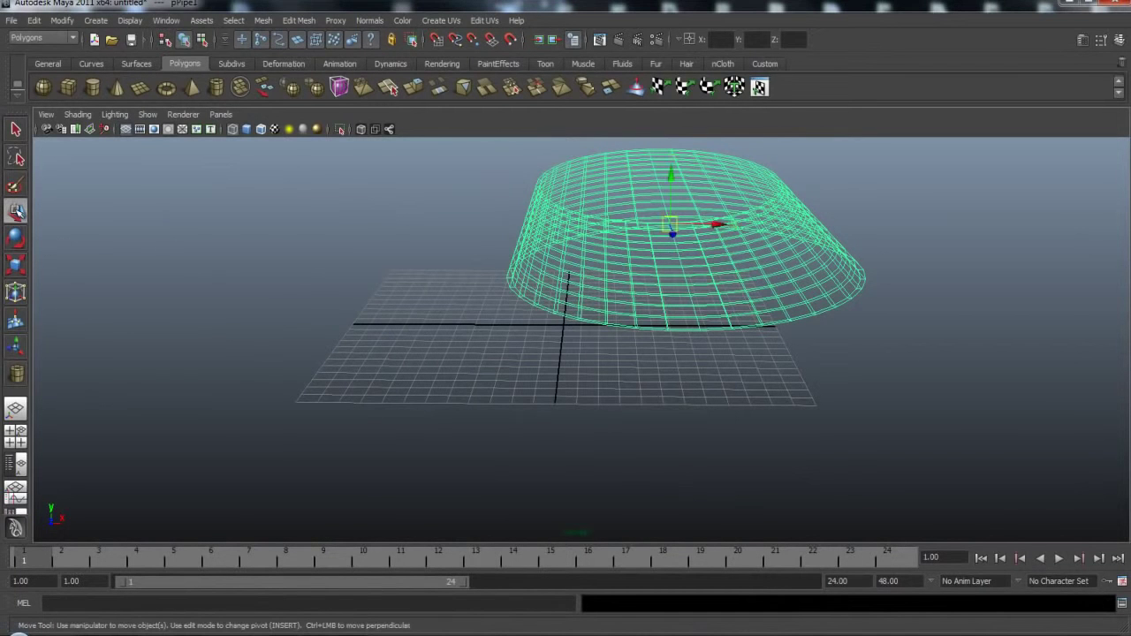
{"action": "left_click_drag", "start_coordinate": [712, 225], "coordinate": [624, 228]}
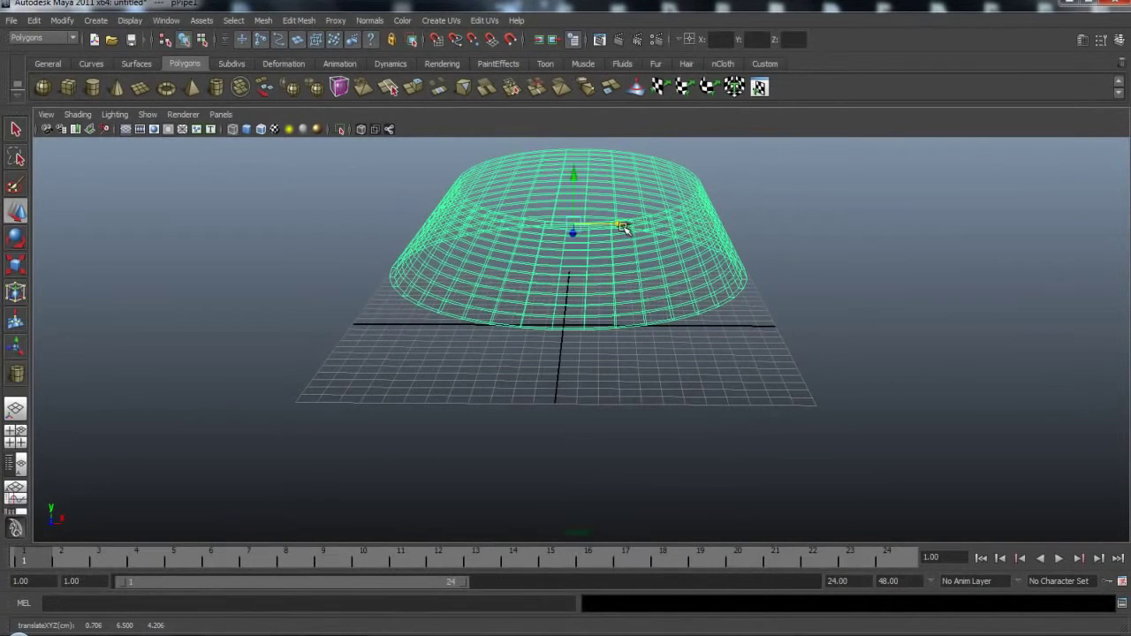
{"action": "mouse_move", "coordinate": [854, 331]}
{"action": "left_mouse_down", "text": "alt"}
{"action": "mouse_move", "coordinate": [748, 359]}
{"action": "mouse_move", "coordinate": [712, 332]}
{"action": "left_mouse_up", "text": "alt"}
{"action": "left_click_drag", "start_coordinate": [450, 212], "coordinate": [505, 211]}
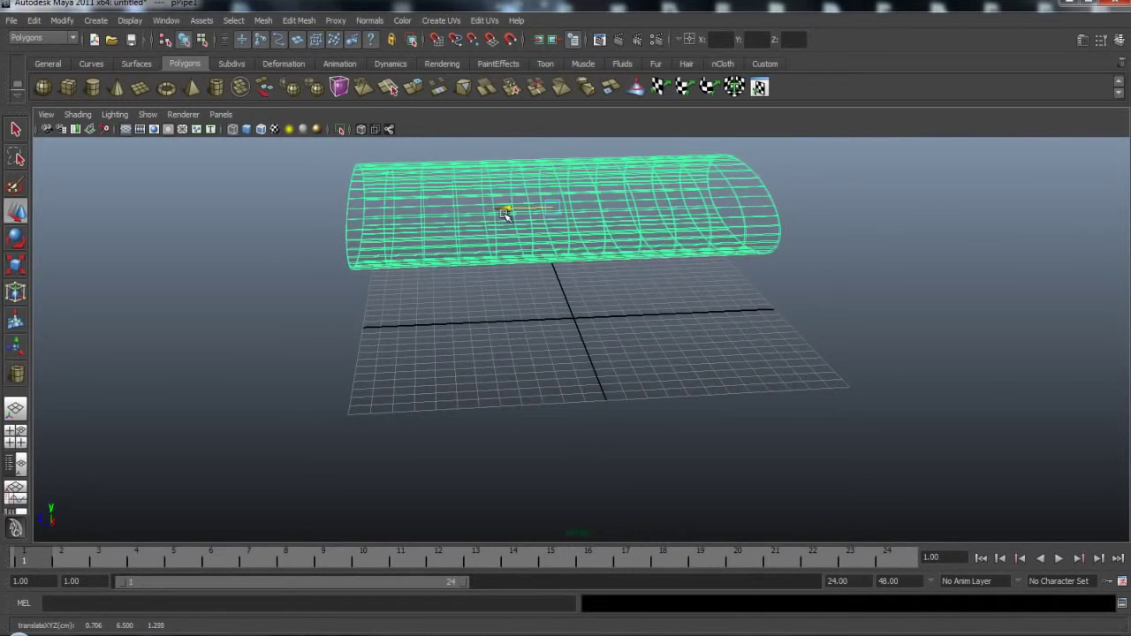
{"action": "left_click", "coordinate": [590, 325]}
{"action": "middle_click_drag", "start_coordinate": [598, 320], "coordinate": [586, 399], "text": "alt"}
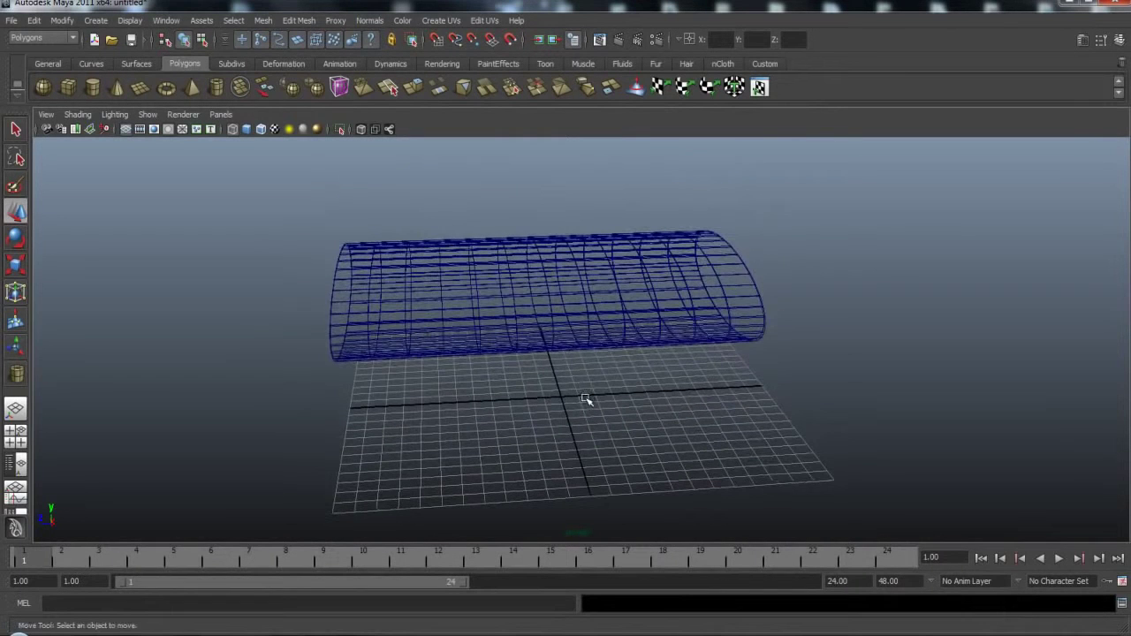
- Reselect the pipe, look down its length and hide the grid
{"action": "left_click", "coordinate": [604, 275]}
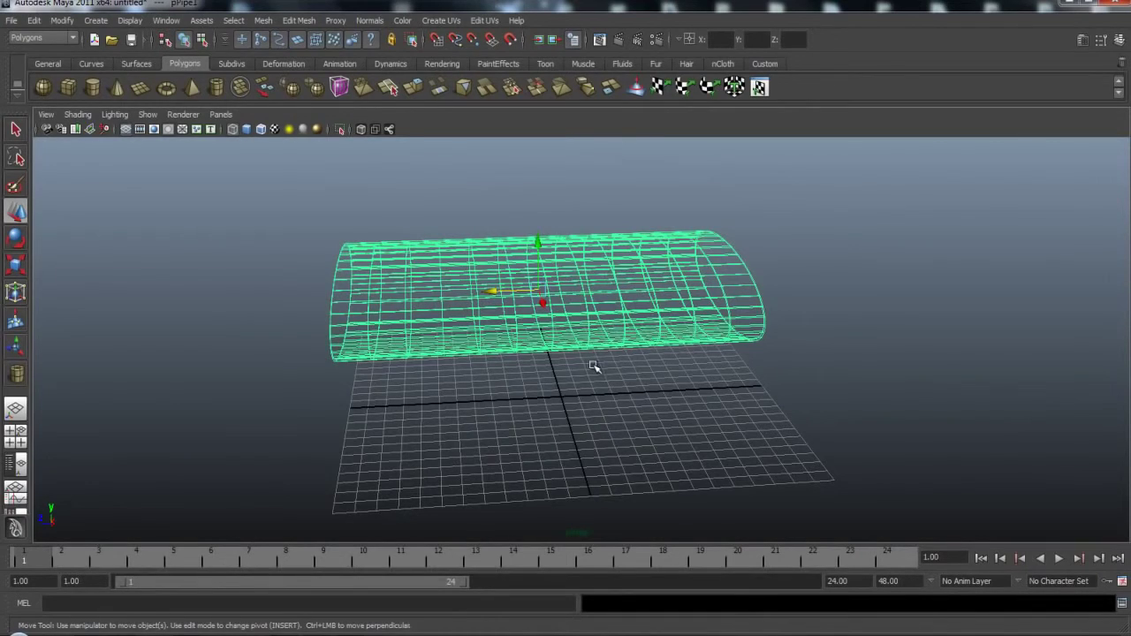
{"action": "mouse_move", "coordinate": [447, 436]}
{"action": "left_mouse_down", "text": "alt"}
{"action": "mouse_move", "coordinate": [513, 445]}
{"action": "mouse_move", "coordinate": [601, 414]}
{"action": "mouse_move", "coordinate": [586, 416]}
{"action": "mouse_move", "coordinate": [587, 468]}
{"action": "left_mouse_up", "text": "alt"}
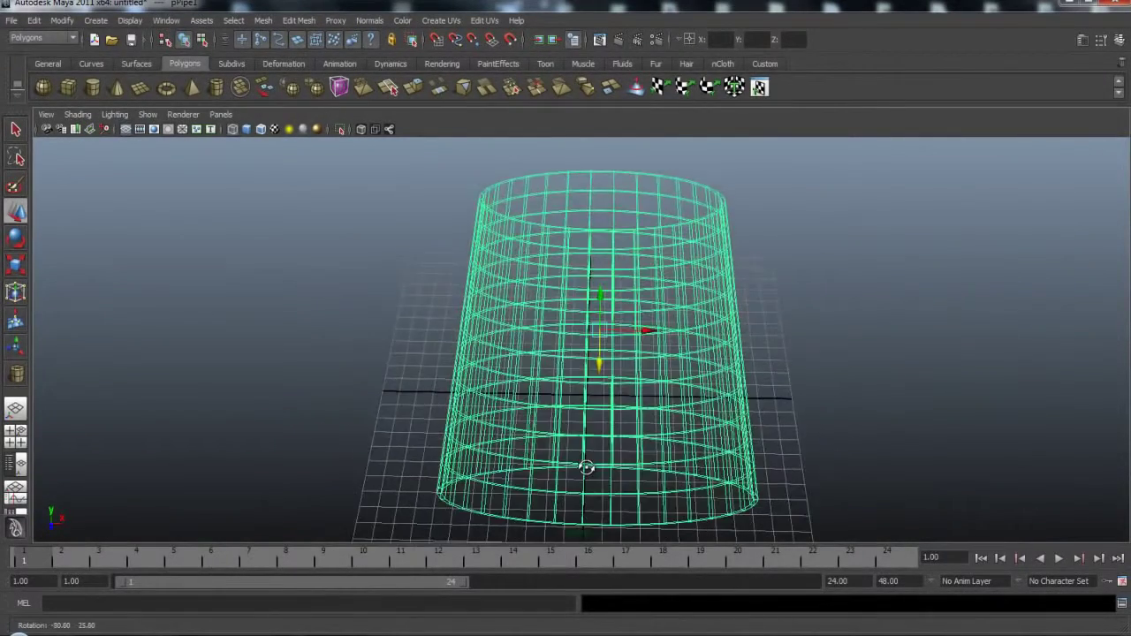
{"action": "left_click", "coordinate": [126, 129]}
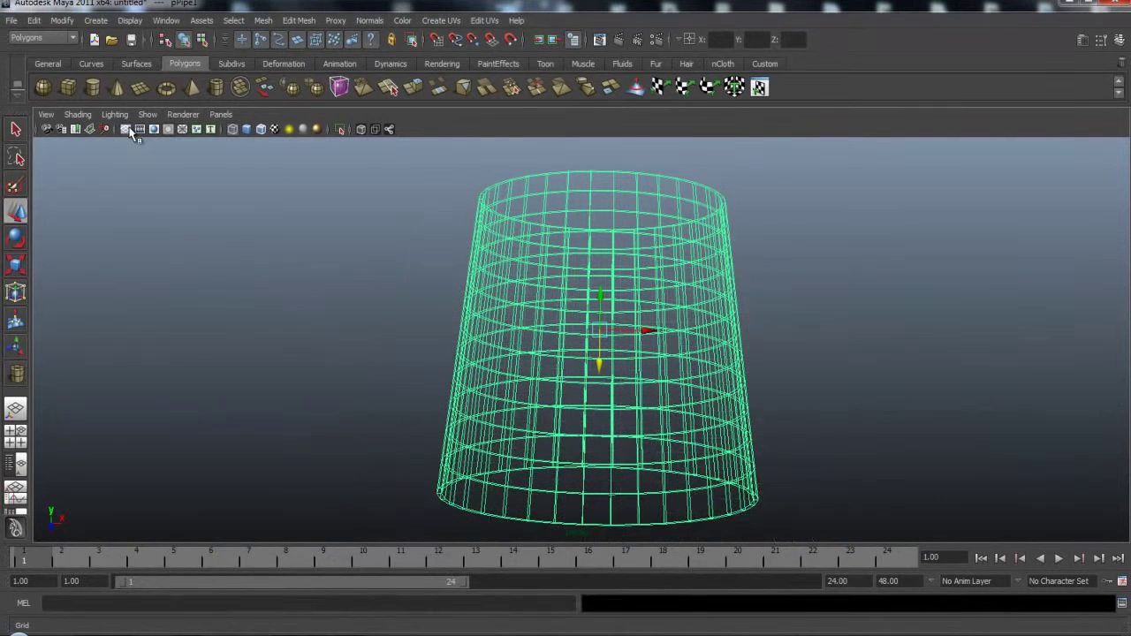
- In side orthographic view, switch the pipe to vertex mode and marquee-select its left eight vertex columns
{"action": "left_click", "coordinate": [14, 129]}
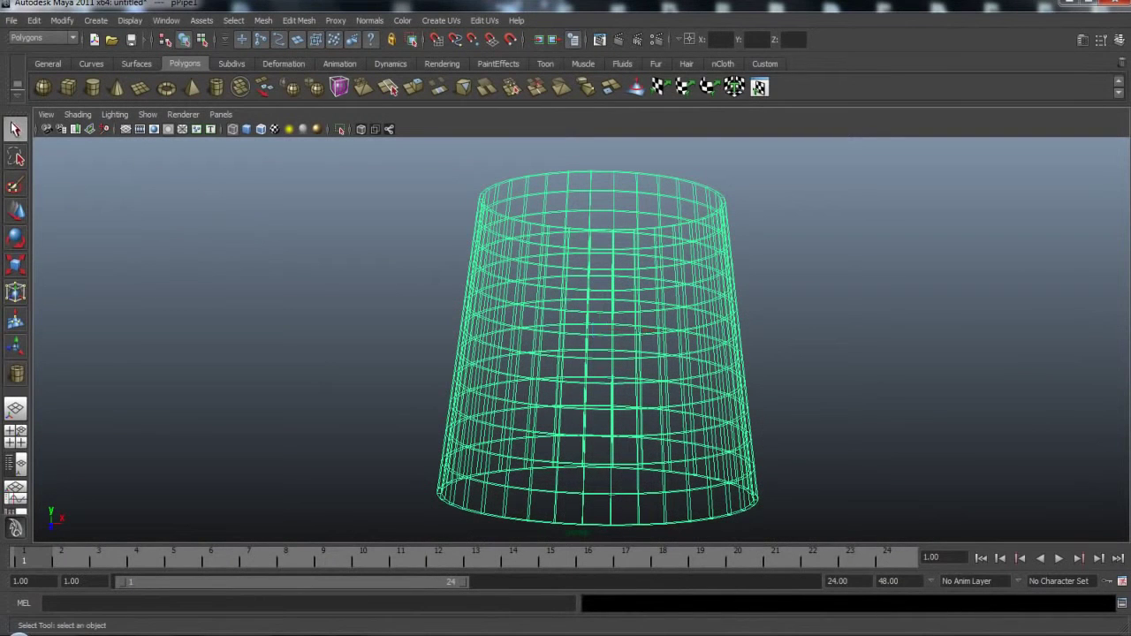
{"action": "key", "text": "space"}
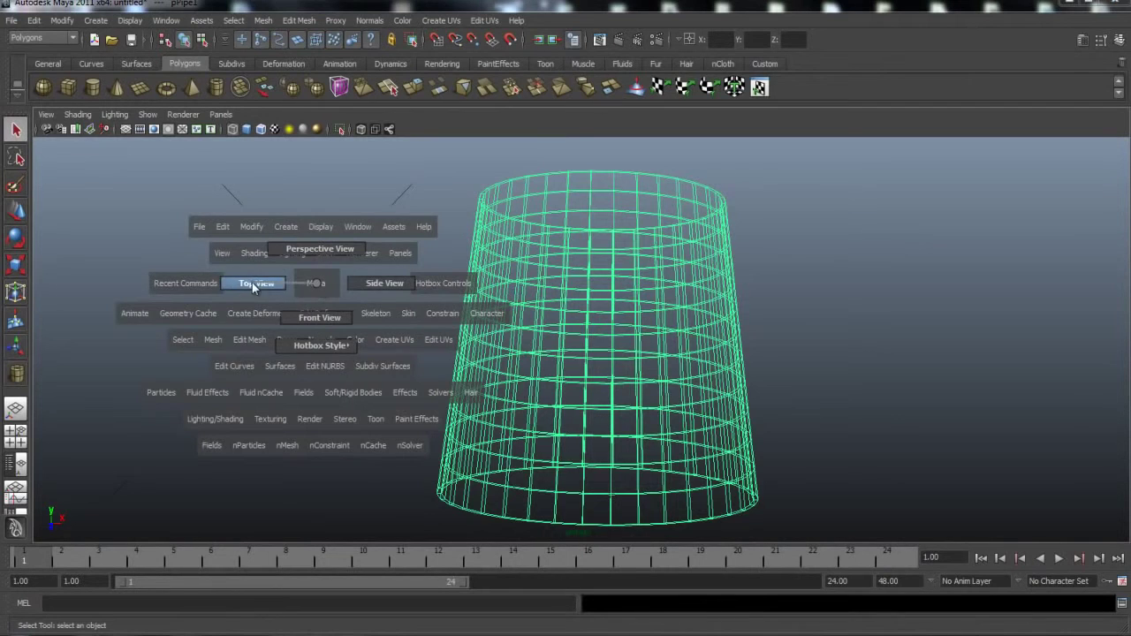
{"action": "left_click_drag", "start_coordinate": [252, 282], "coordinate": [437, 280]}
{"action": "left_click_drag", "start_coordinate": [532, 280], "coordinate": [532, 280]}
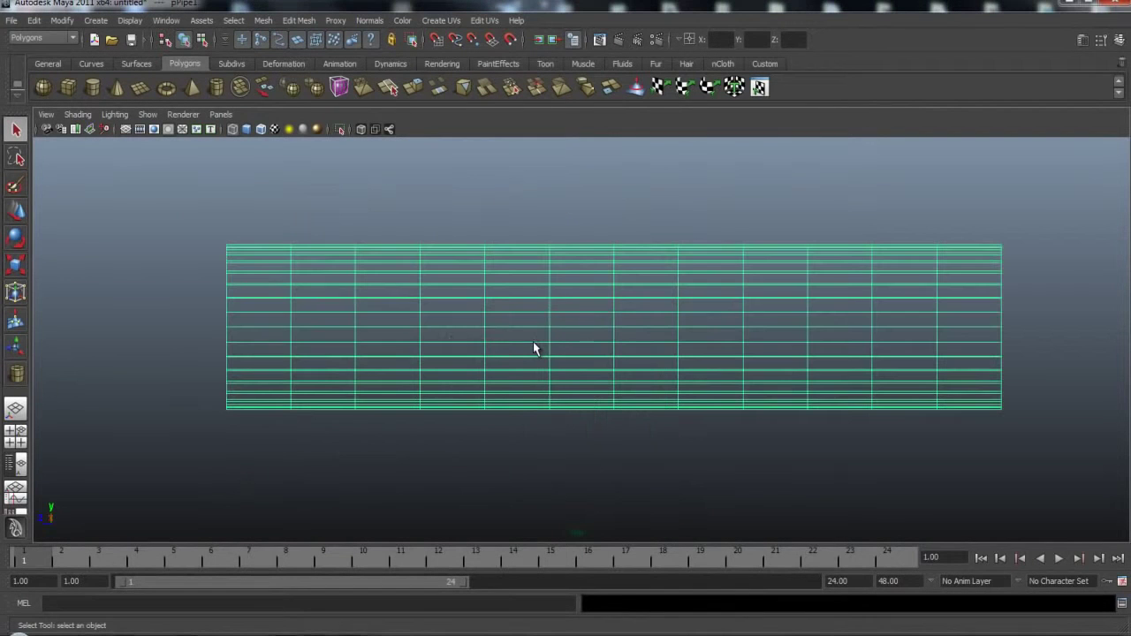
{"action": "right_click", "coordinate": [534, 344]}
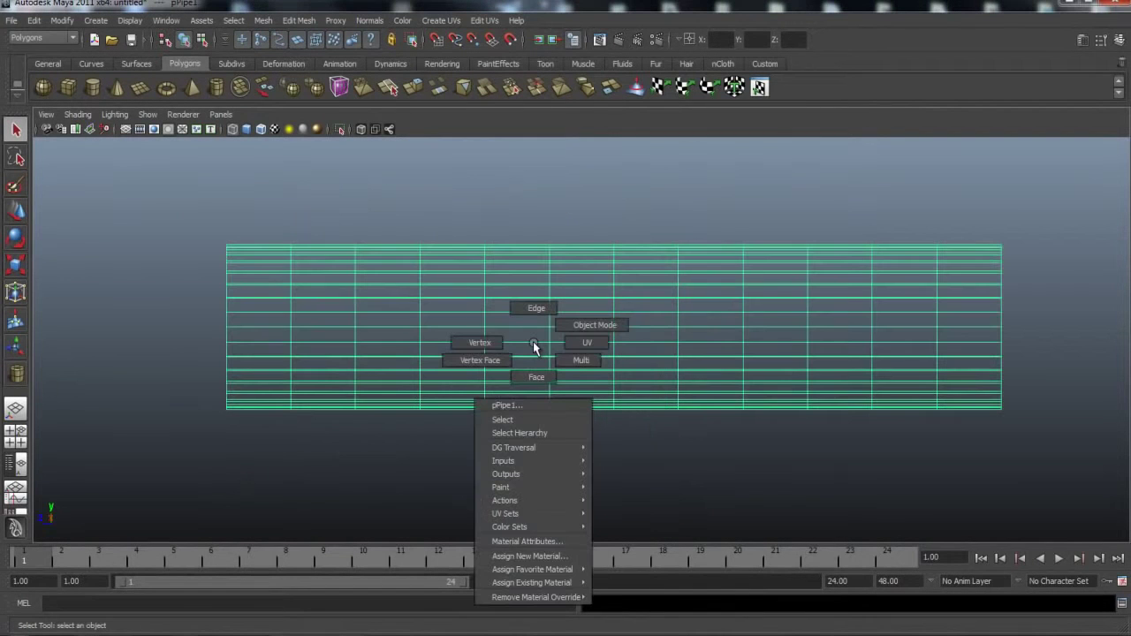
{"action": "left_click", "coordinate": [484, 345]}
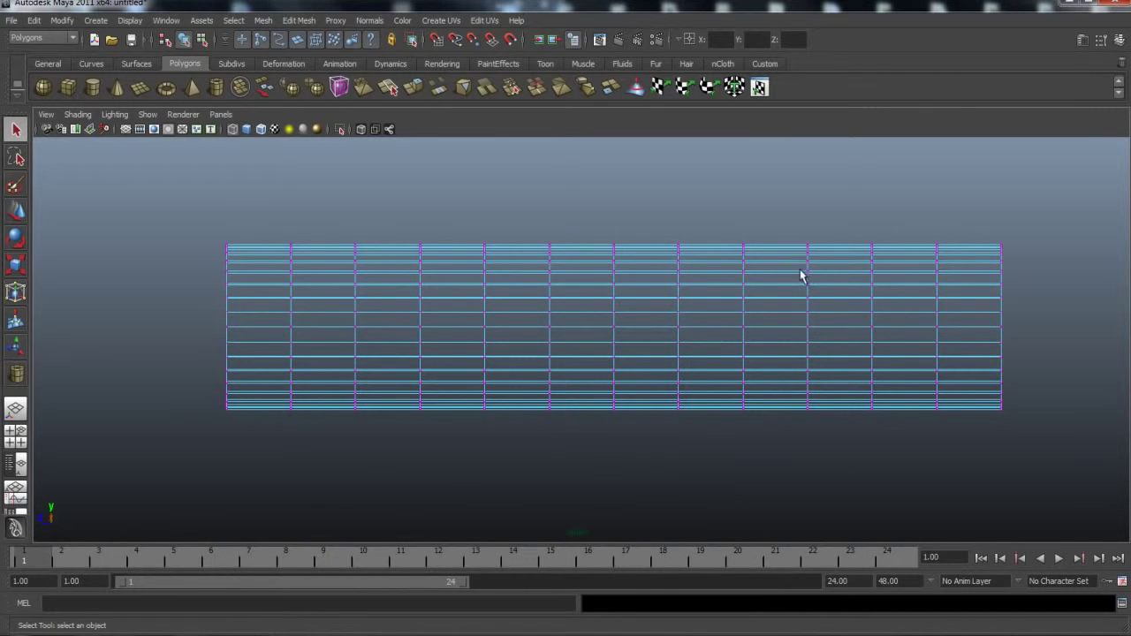
{"action": "mouse_move", "coordinate": [710, 265]}
{"action": "left_mouse_down"}
{"action": "mouse_move", "coordinate": [359, 454]}
{"action": "mouse_move", "coordinate": [151, 460]}
{"action": "mouse_move", "coordinate": [196, 446]}
{"action": "left_mouse_up"}
- Scale the selected left vertex rings inward in small increments
{"action": "left_click", "coordinate": [15, 267]}
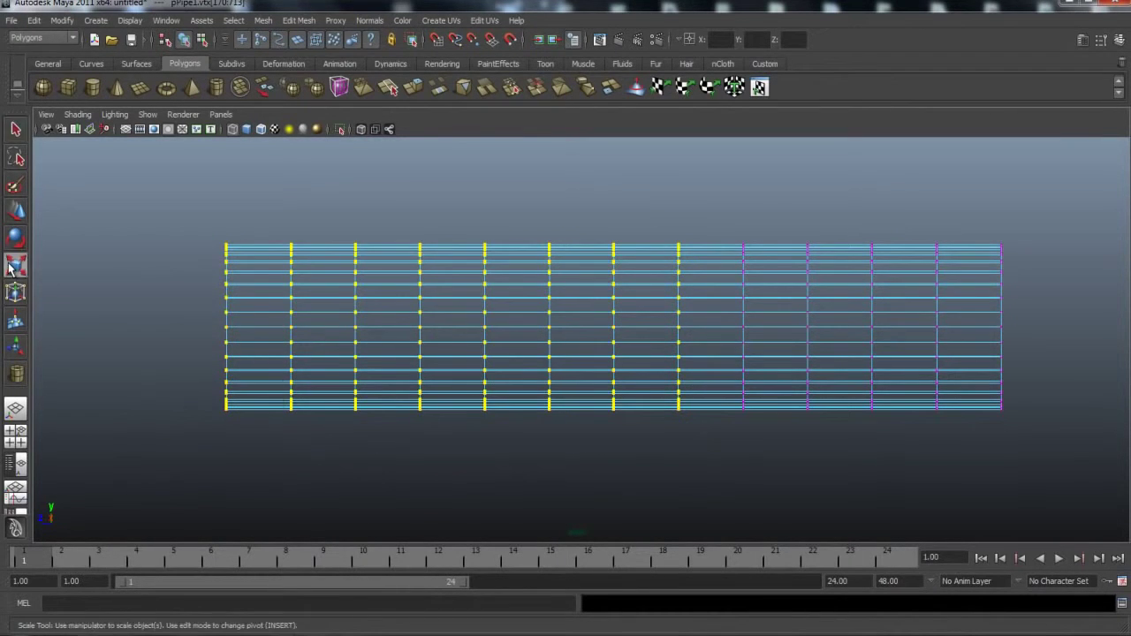
{"action": "mouse_move", "coordinate": [453, 328]}
{"action": "left_mouse_down"}
{"action": "mouse_move", "coordinate": [436, 332]}
{"action": "mouse_move", "coordinate": [447, 332]}
{"action": "left_mouse_up"}
{"action": "mouse_move", "coordinate": [630, 232]}
{"action": "left_mouse_down"}
{"action": "mouse_move", "coordinate": [236, 466]}
{"action": "mouse_move", "coordinate": [183, 468]}
{"action": "left_mouse_up"}
{"action": "left_click_drag", "start_coordinate": [422, 329], "coordinate": [391, 338]}
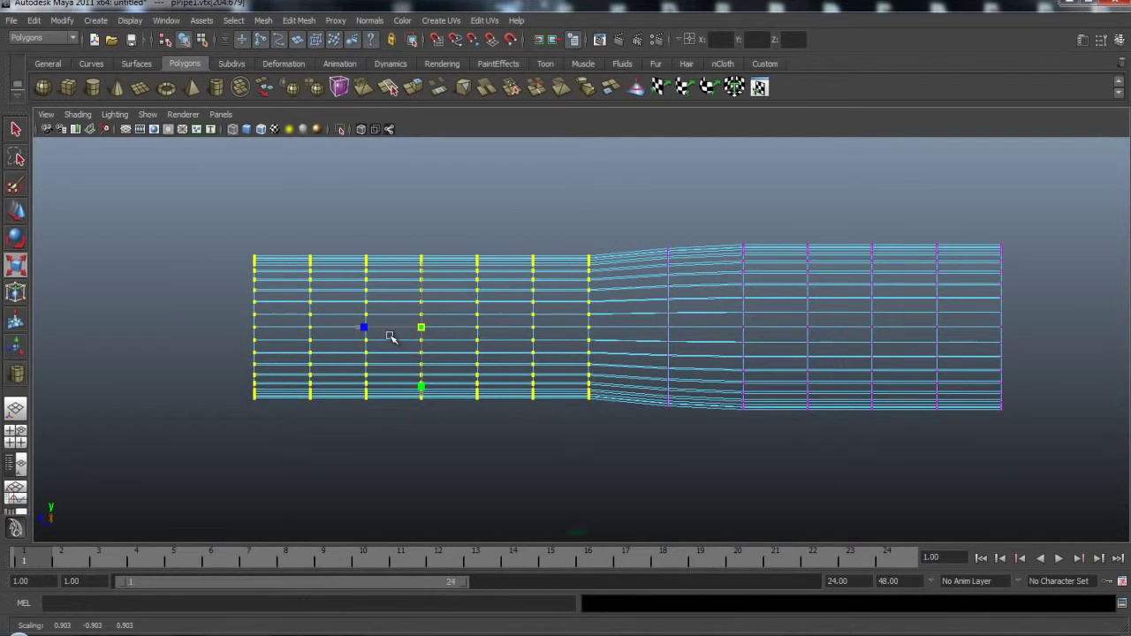
- Taper the left end by dropping one column at a time and shrinking the remaining rings
{"action": "left_click_drag", "start_coordinate": [557, 268], "coordinate": [202, 444]}
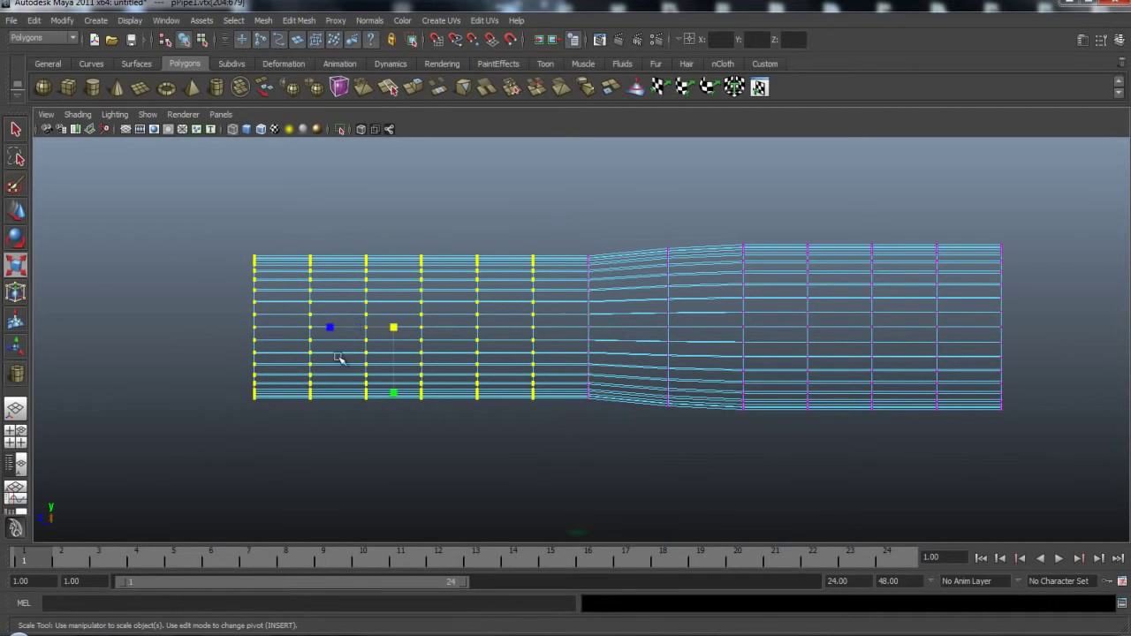
{"action": "middle_click_drag", "start_coordinate": [338, 358], "coordinate": [354, 351]}
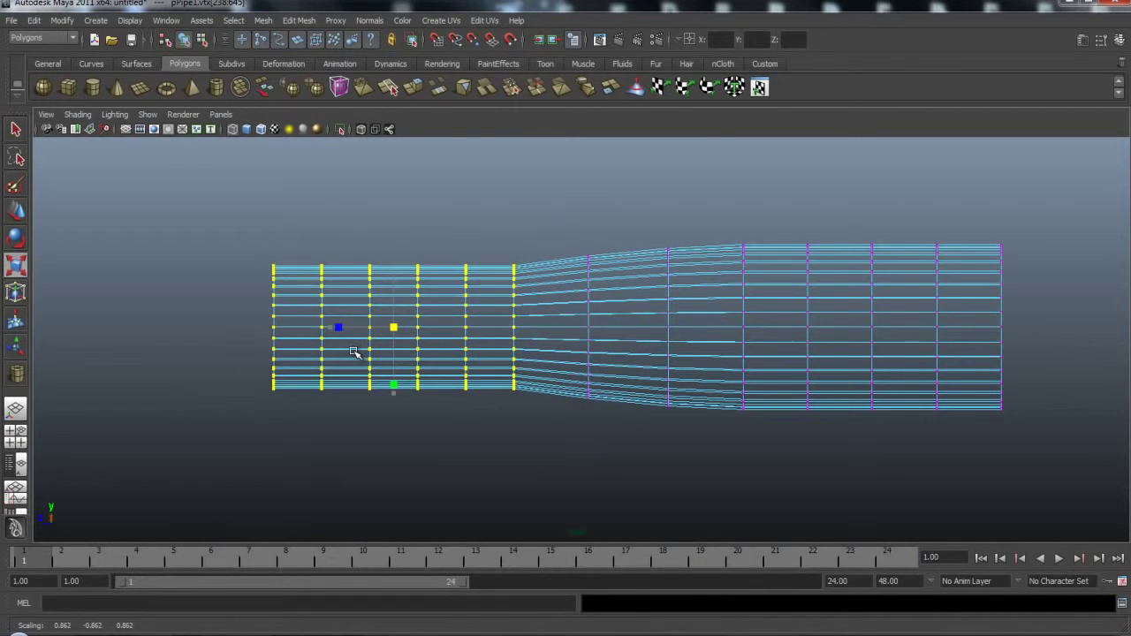
{"action": "left_click_drag", "start_coordinate": [482, 237], "coordinate": [215, 454]}
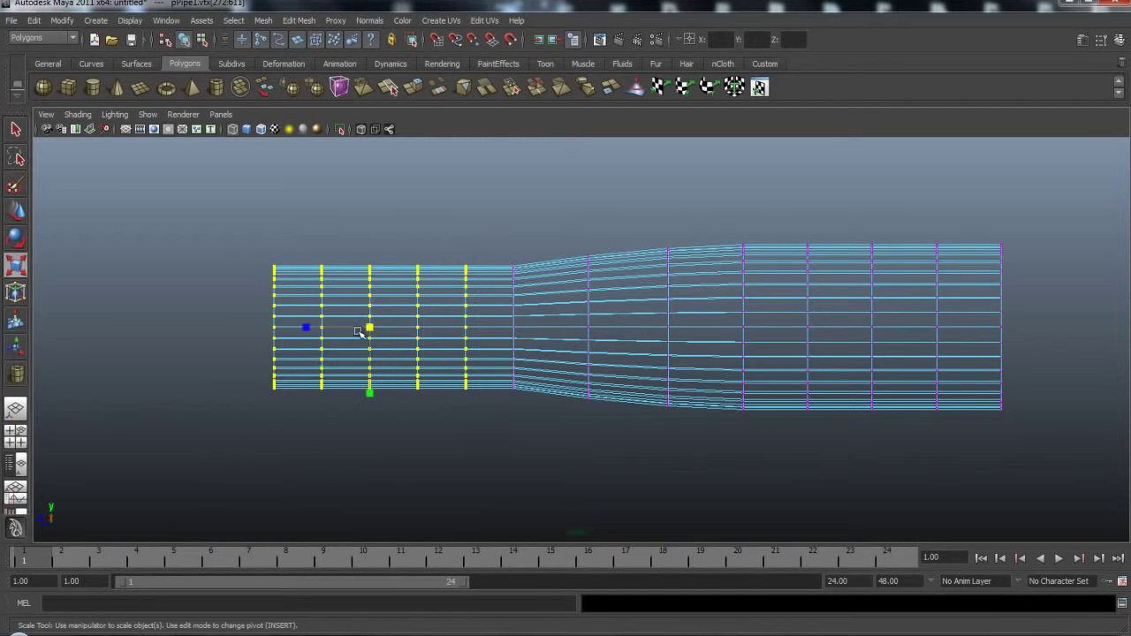
{"action": "left_click_drag", "start_coordinate": [369, 327], "coordinate": [324, 366]}
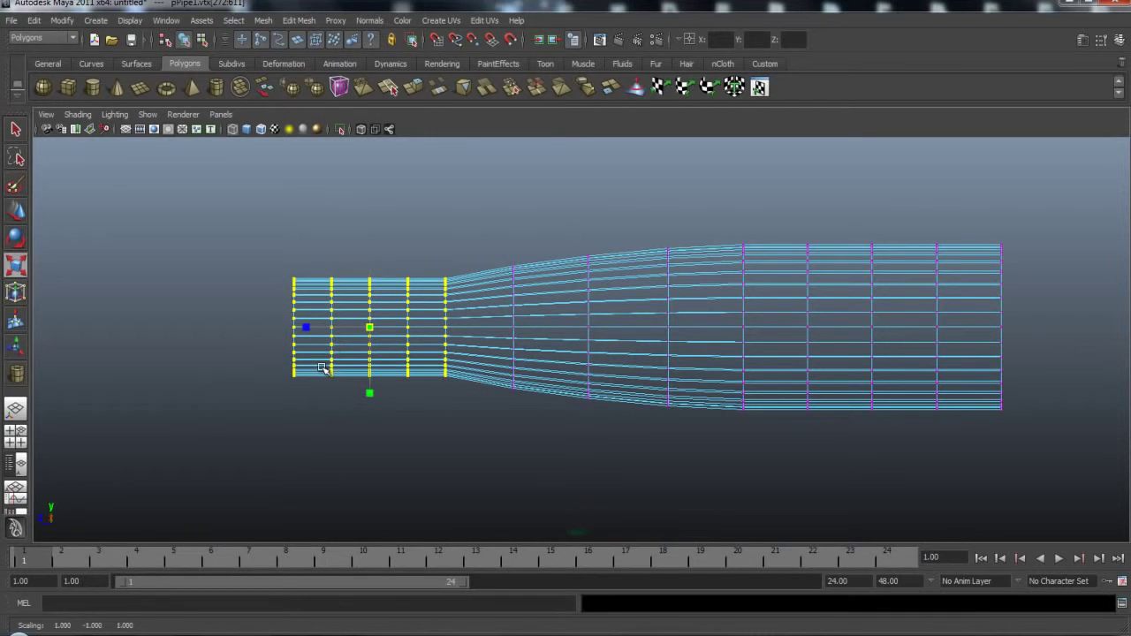
{"action": "left_click_drag", "start_coordinate": [430, 247], "coordinate": [155, 471]}
{"action": "left_click_drag", "start_coordinate": [348, 326], "coordinate": [297, 364]}
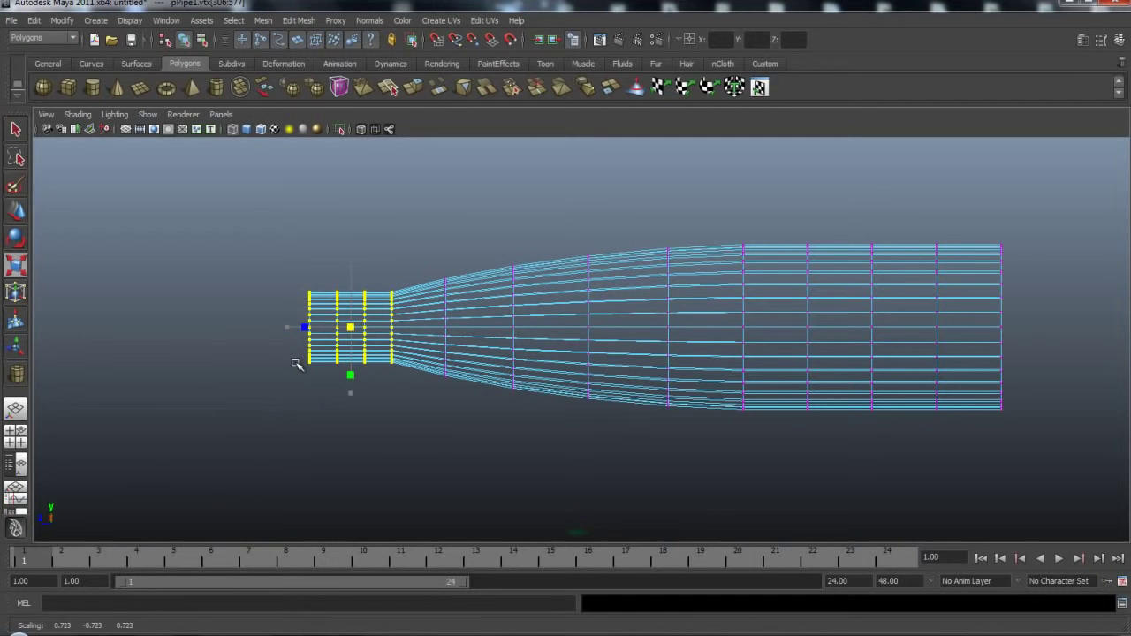
{"action": "left_click_drag", "start_coordinate": [379, 316], "coordinate": [243, 432]}
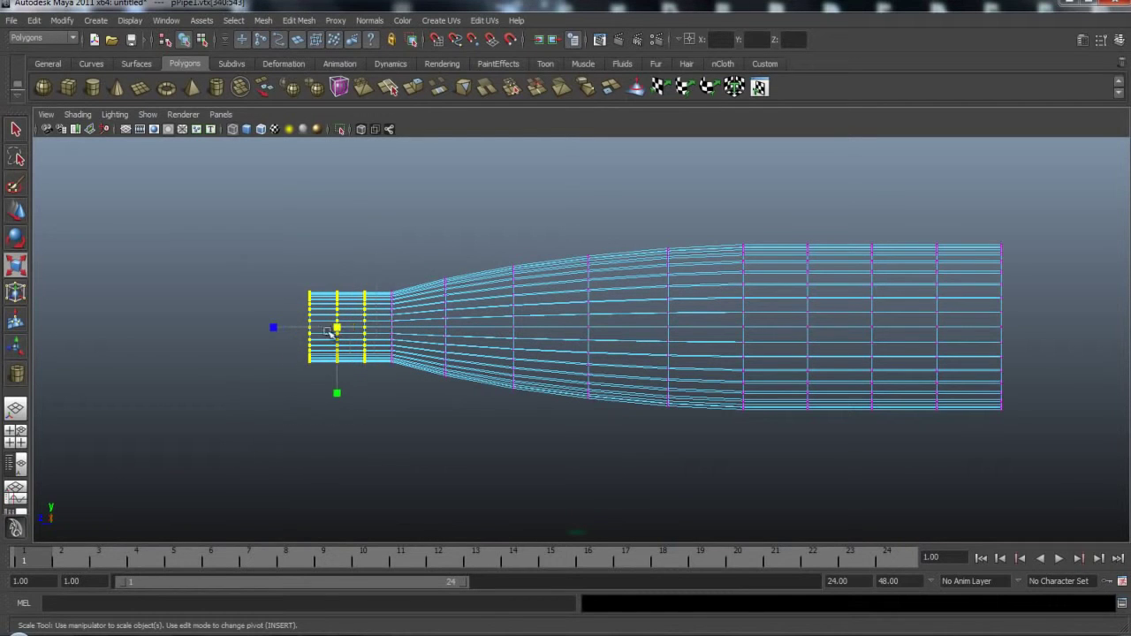
{"action": "mouse_move", "coordinate": [335, 329]}
{"action": "left_mouse_down"}
{"action": "mouse_move", "coordinate": [303, 356]}
{"action": "mouse_move", "coordinate": [353, 280]}
{"action": "left_mouse_up"}
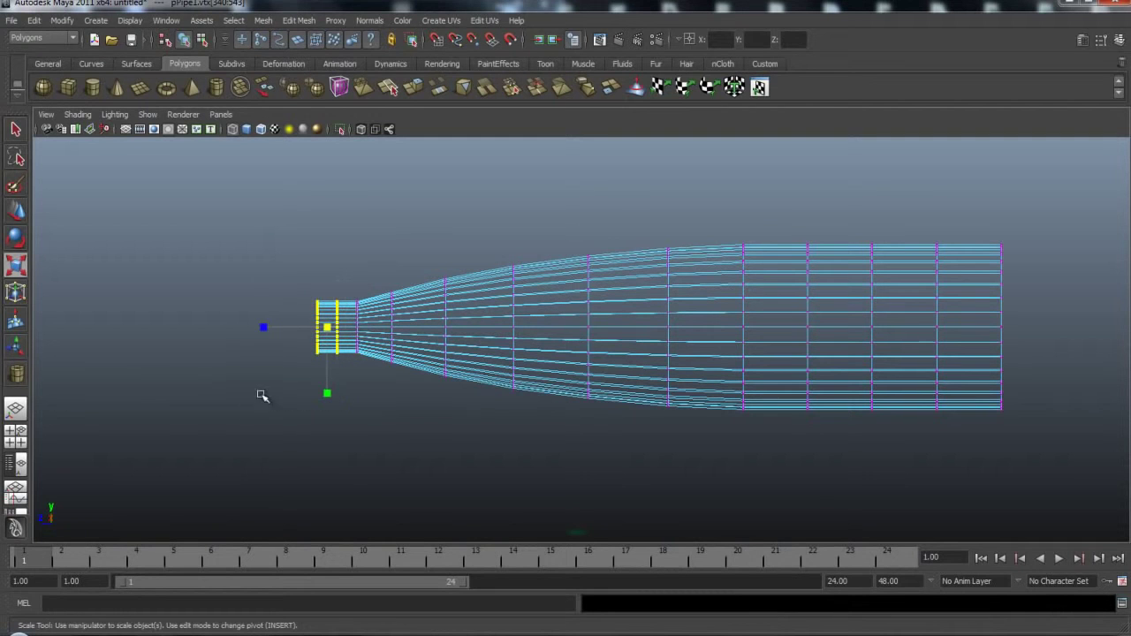
{"action": "left_click_drag", "start_coordinate": [326, 328], "coordinate": [296, 362]}
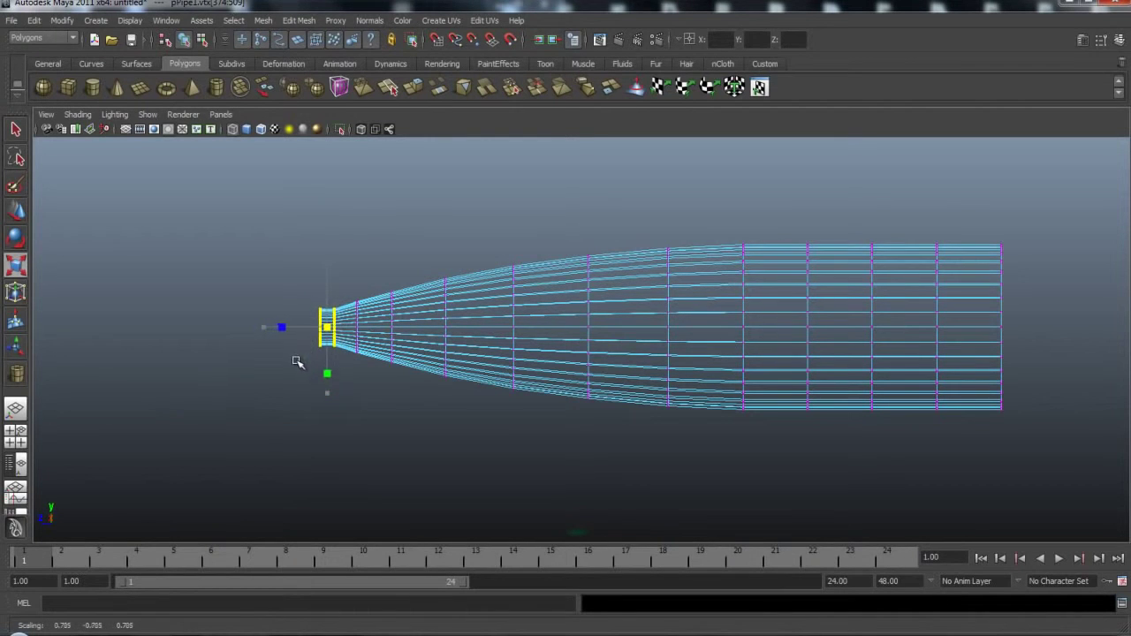
- Pinch the end ring to a point and pull the tip vertices outward to lengthen the nose
{"action": "mouse_move", "coordinate": [327, 267]}
{"action": "left_mouse_down"}
{"action": "mouse_move", "coordinate": [309, 392]}
{"action": "mouse_move", "coordinate": [251, 413]}
{"action": "left_mouse_up"}
{"action": "left_click_drag", "start_coordinate": [319, 329], "coordinate": [277, 357]}
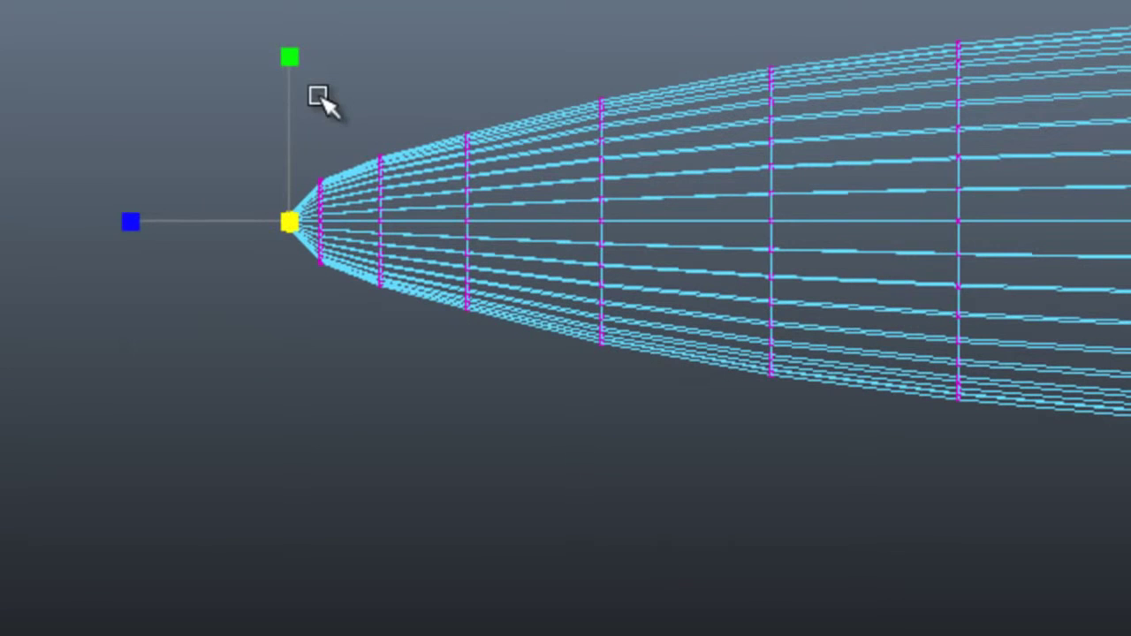
{"action": "left_click", "coordinate": [319, 101]}
{"action": "left_click_drag", "start_coordinate": [302, 118], "coordinate": [252, 360]}
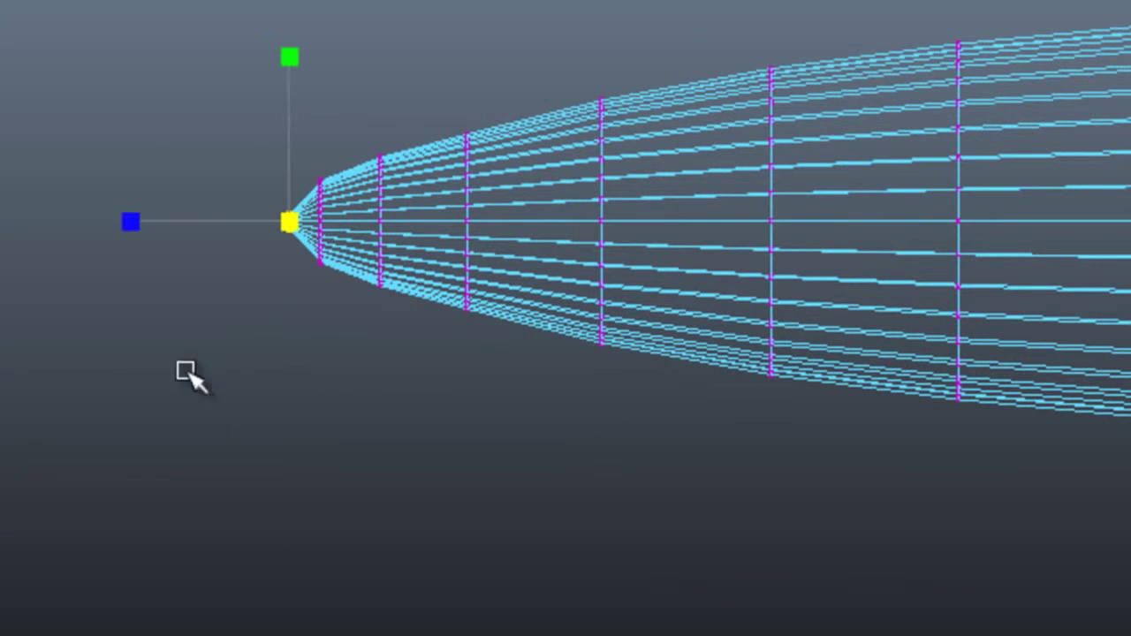
{"action": "key", "text": "w"}
{"action": "left_click_drag", "start_coordinate": [177, 222], "coordinate": [196, 223]}
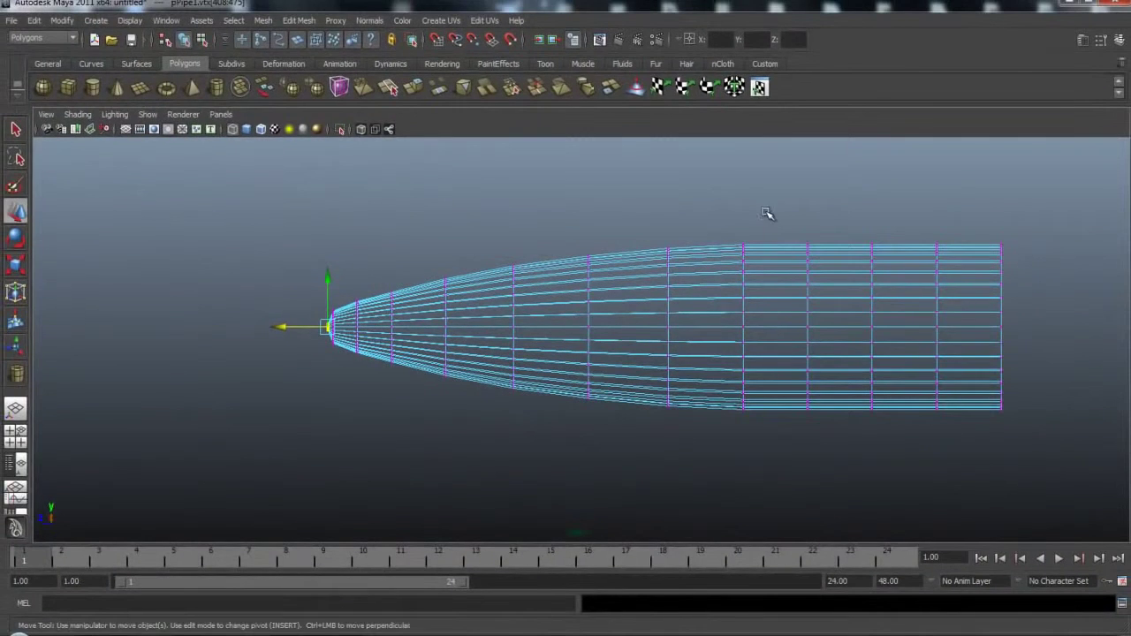
- Rescale the rings from tip to middle to round out the nose, then switch to Top view
{"action": "left_click_drag", "start_coordinate": [767, 214], "coordinate": [212, 446]}
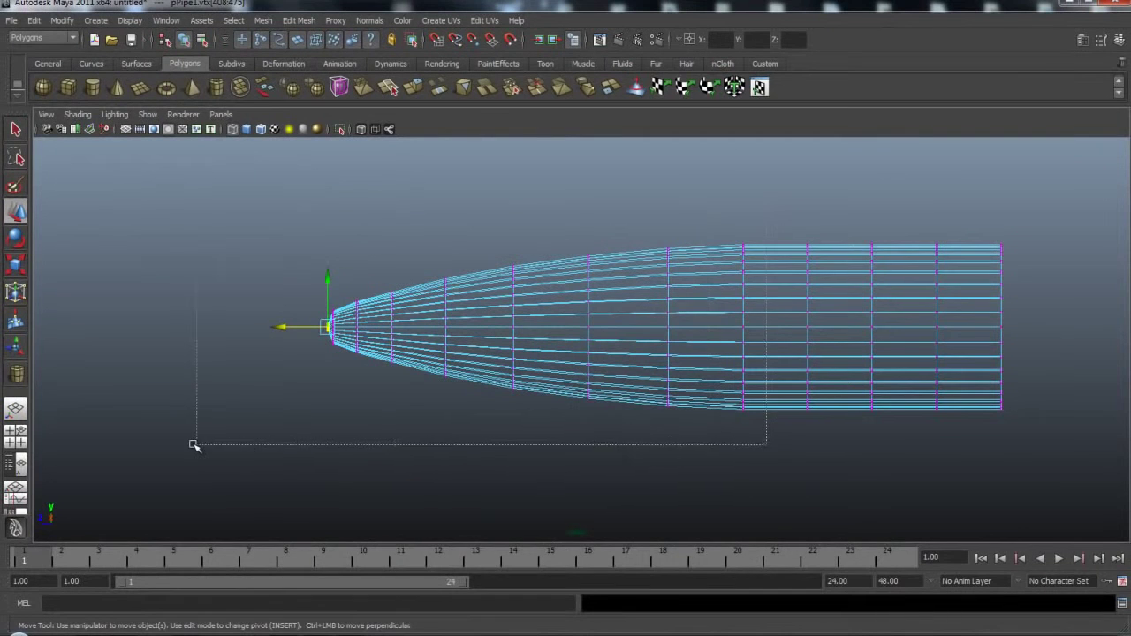
{"action": "left_click", "coordinate": [15, 265]}
{"action": "left_click_drag", "start_coordinate": [535, 334], "coordinate": [523, 337]}
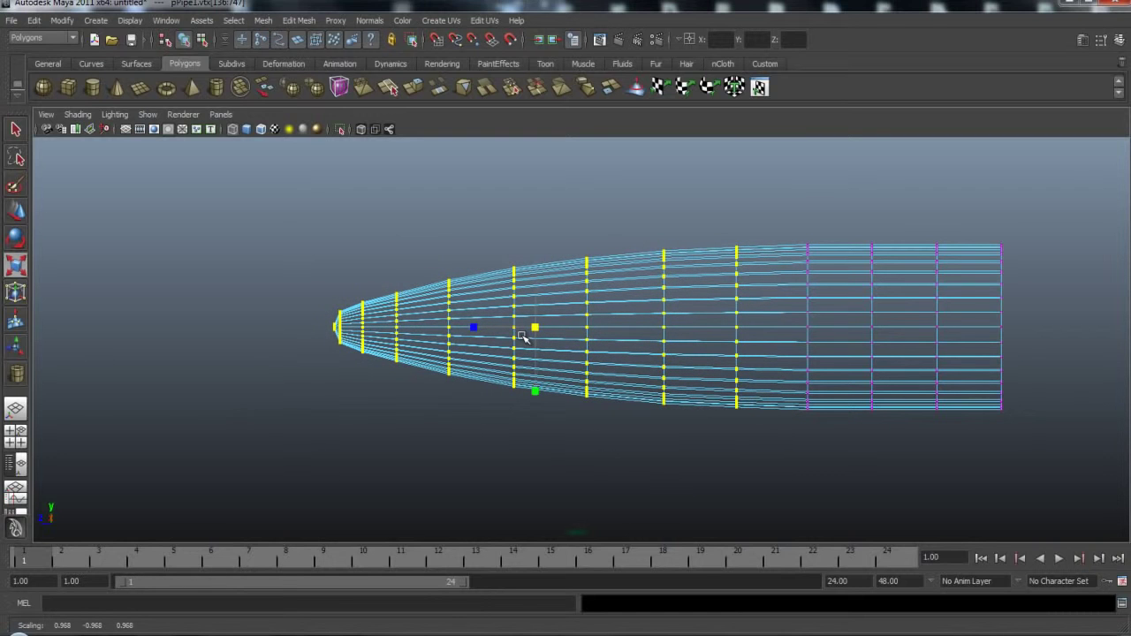
{"action": "left_click", "coordinate": [502, 450]}
{"action": "key", "text": "space"}
{"action": "left_click_drag", "start_coordinate": [570, 458], "coordinate": [557, 456]}
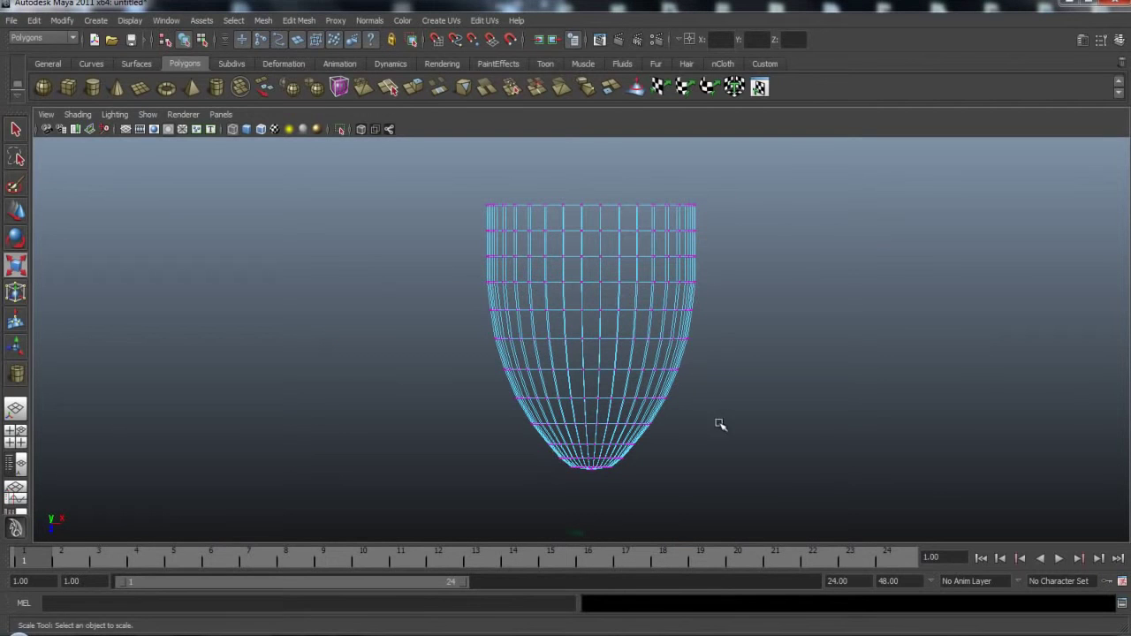
- Draw Cut Faces Tool lines across the pipe in top view, creating polyCut1 and polyCut2
{"action": "right_click_drag", "start_coordinate": [852, 407], "coordinate": [851, 439], "text": "shift"}
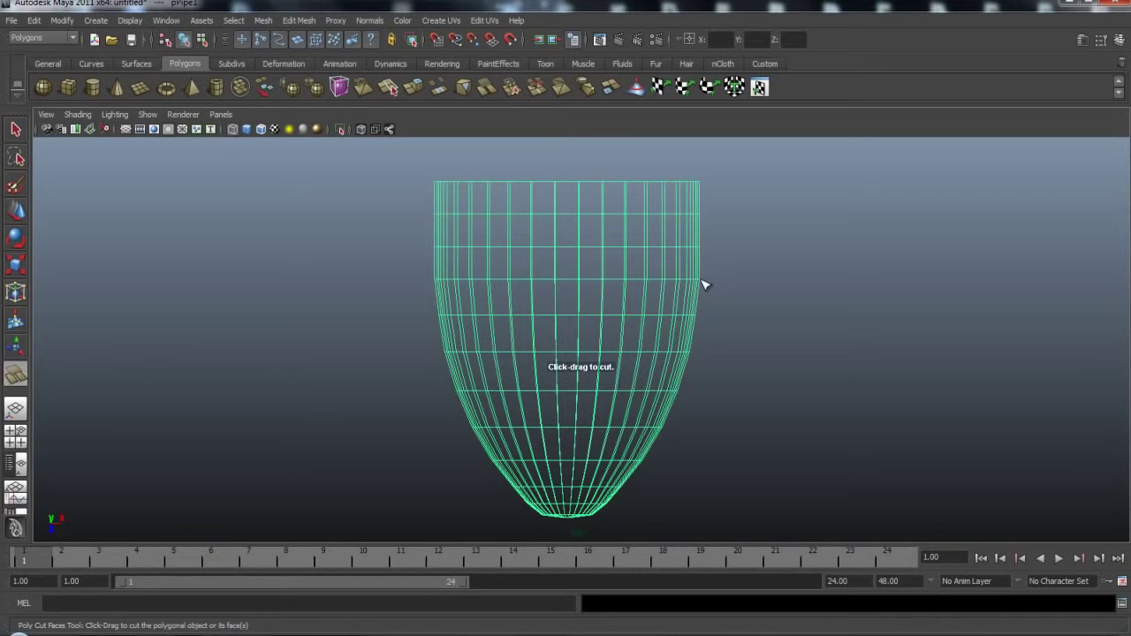
{"action": "left_click_drag", "start_coordinate": [704, 284], "coordinate": [610, 478]}
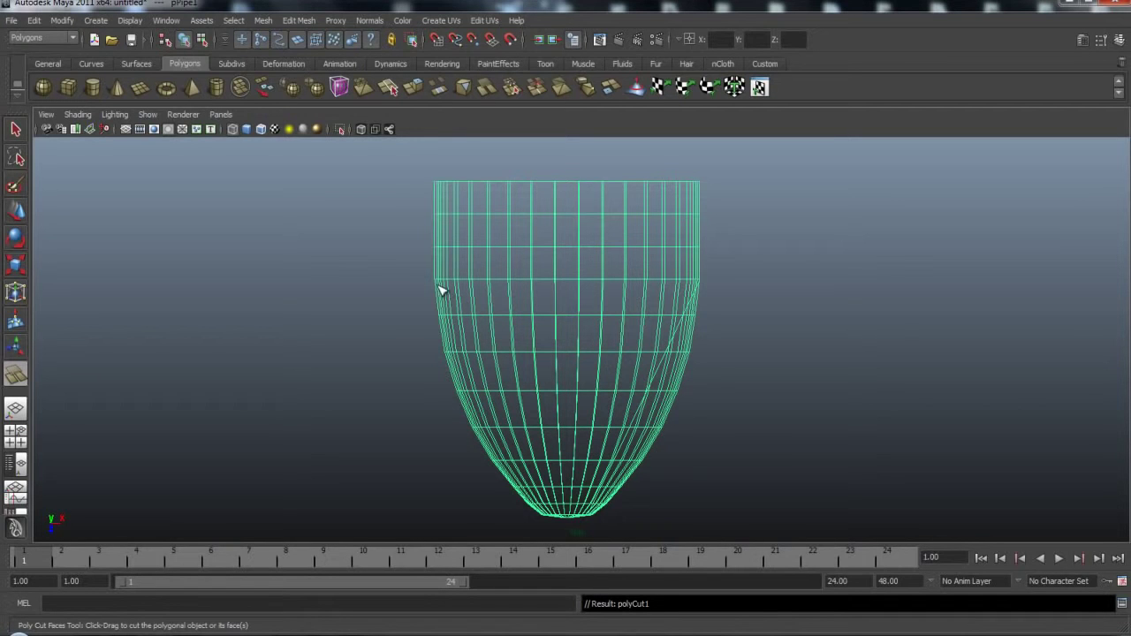
{"action": "left_click_drag", "start_coordinate": [442, 294], "coordinate": [454, 350]}
{"action": "left_click_drag", "start_coordinate": [481, 425], "coordinate": [527, 468]}
- Switch to Perspective view and orbit around the cut shell, toggling shaded and wireframe display
{"action": "key", "text": "space"}
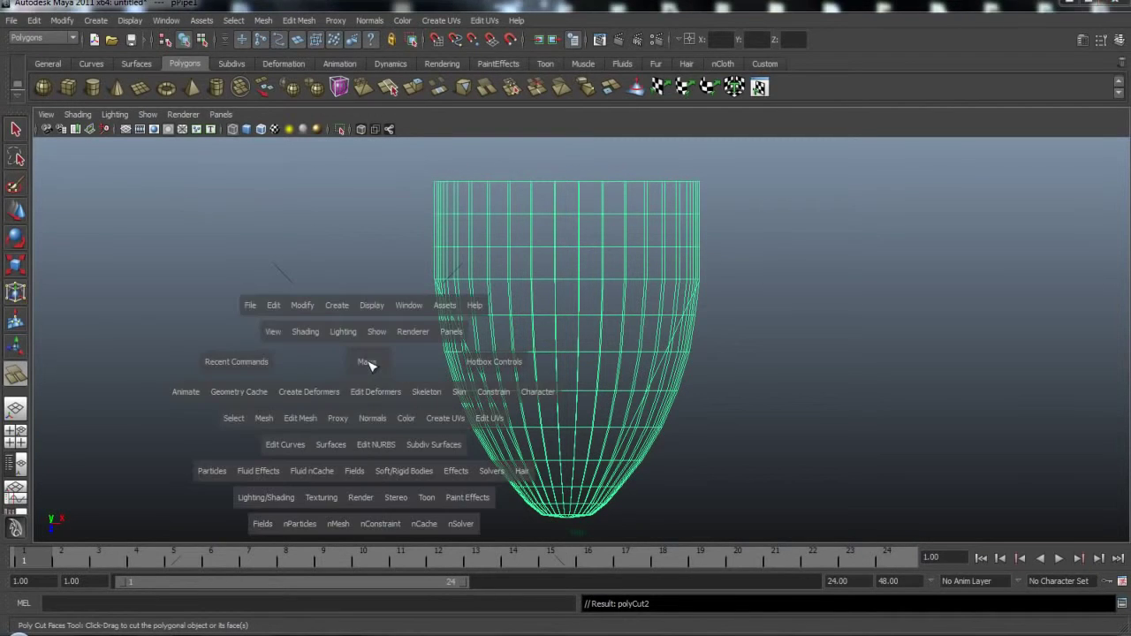
{"action": "left_click_drag", "start_coordinate": [372, 367], "coordinate": [374, 320]}
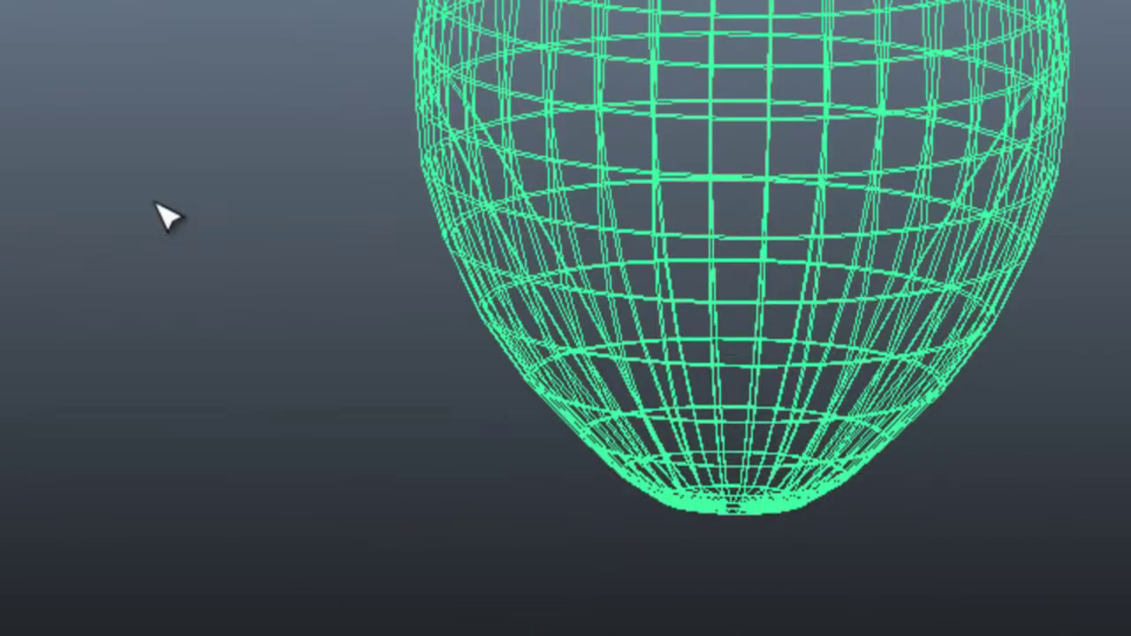
{"action": "mouse_move", "coordinate": [122, 232]}
{"action": "left_mouse_down", "text": "alt"}
{"action": "mouse_move", "coordinate": [159, 333]}
{"action": "mouse_move", "coordinate": [677, 498]}
{"action": "mouse_move", "coordinate": [740, 419]}
{"action": "mouse_move", "coordinate": [674, 346]}
{"action": "mouse_move", "coordinate": [687, 318]}
{"action": "mouse_move", "coordinate": [678, 125]}
{"action": "mouse_move", "coordinate": [763, 116]}
{"action": "left_mouse_up", "text": "alt"}
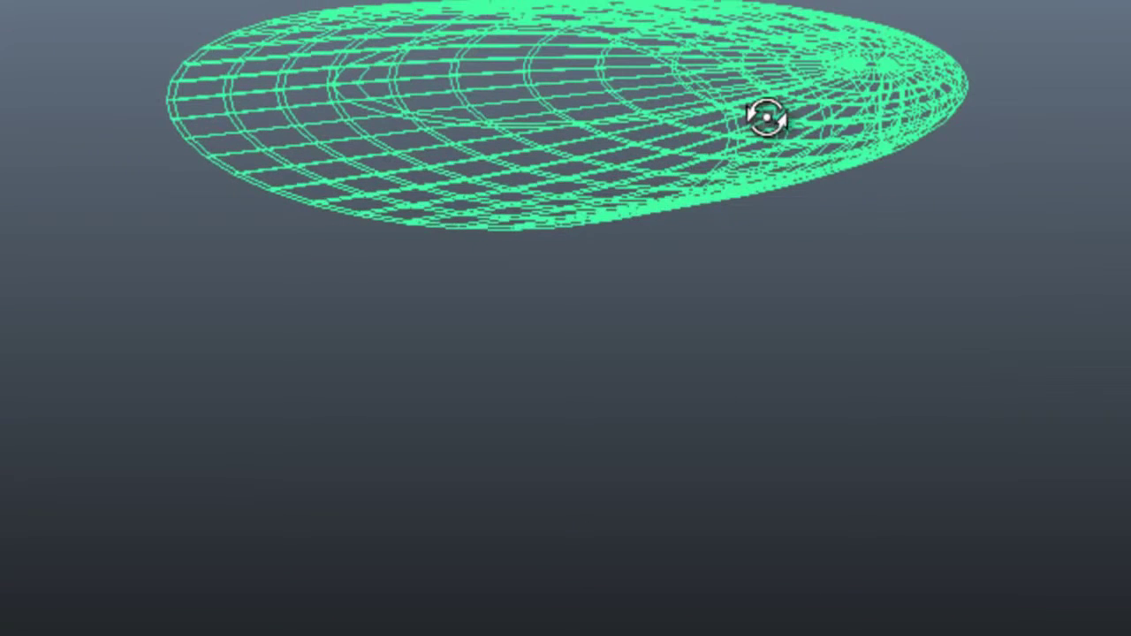
{"action": "key", "text": "5"}
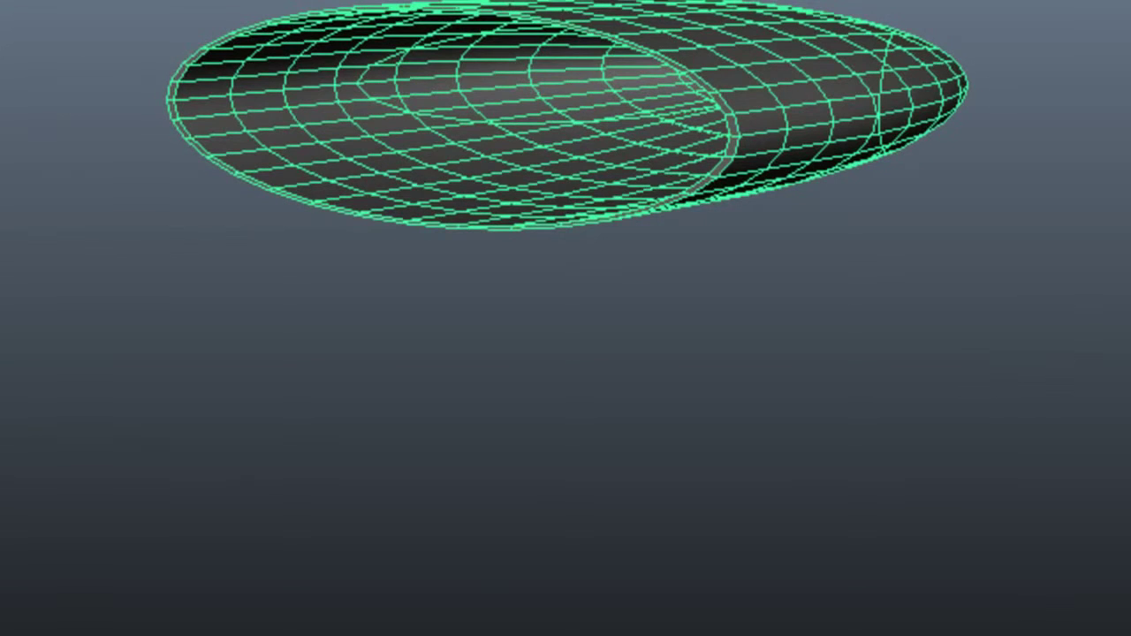
{"action": "key", "text": "4"}
{"action": "middle_click_drag", "start_coordinate": [632, 218], "coordinate": [618, 381], "text": "alt"}
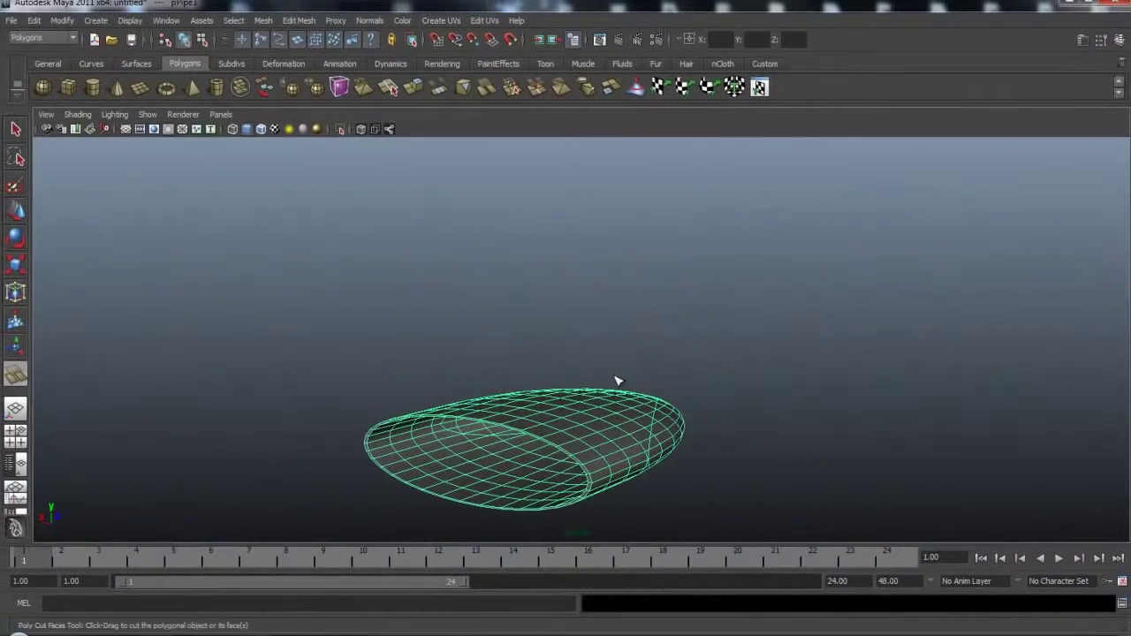
{"action": "left_click_drag", "start_coordinate": [606, 346], "coordinate": [687, 419], "text": "alt"}
{"action": "right_click_drag", "start_coordinate": [687, 419], "coordinate": [741, 446], "text": "alt"}
{"action": "middle_click_drag", "start_coordinate": [772, 447], "coordinate": [697, 338], "text": "alt"}
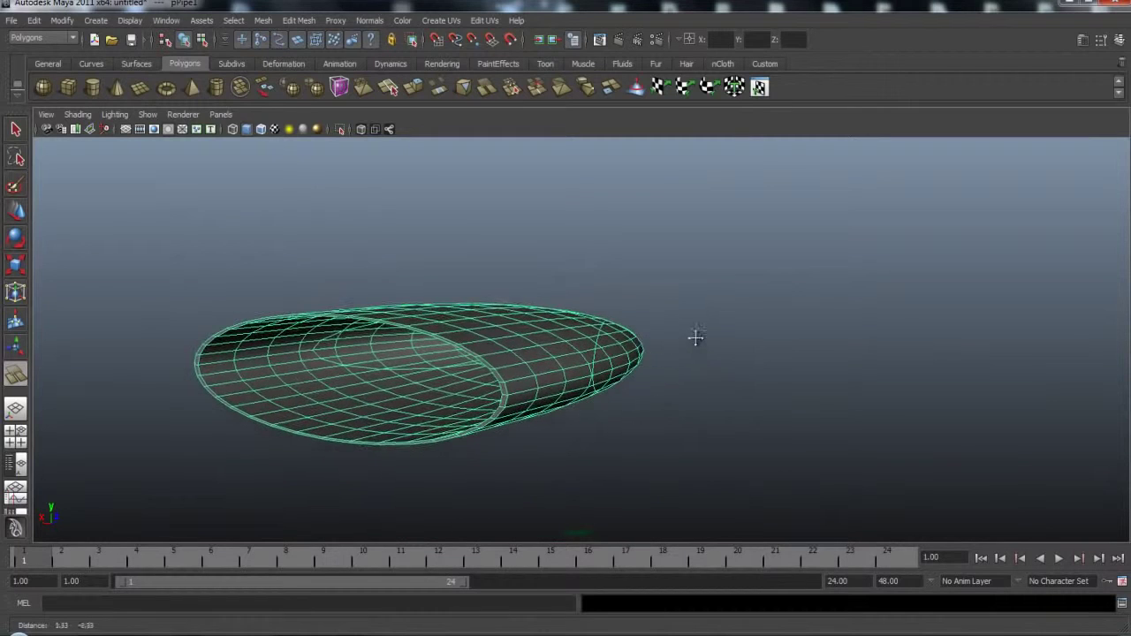
{"action": "left_click_drag", "start_coordinate": [671, 376], "coordinate": [675, 369], "text": "alt"}
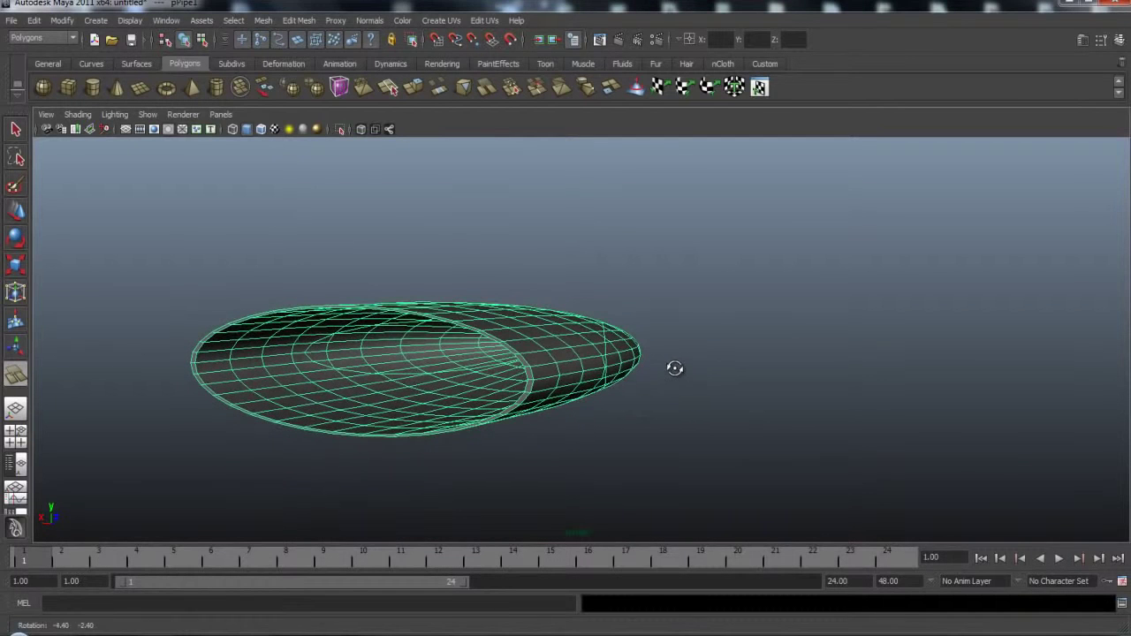
{"action": "right_click", "coordinate": [619, 346]}
- Switch the pipe to face mode and select faces at its narrow end
{"action": "left_click", "coordinate": [617, 376]}
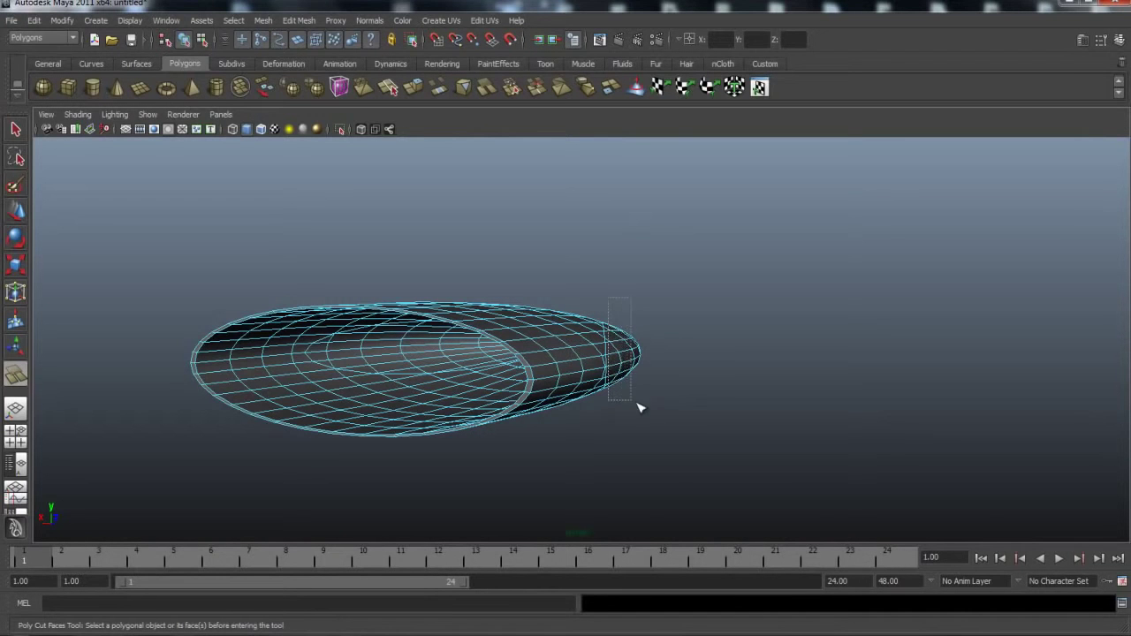
{"action": "left_click_drag", "start_coordinate": [686, 416], "coordinate": [687, 416]}
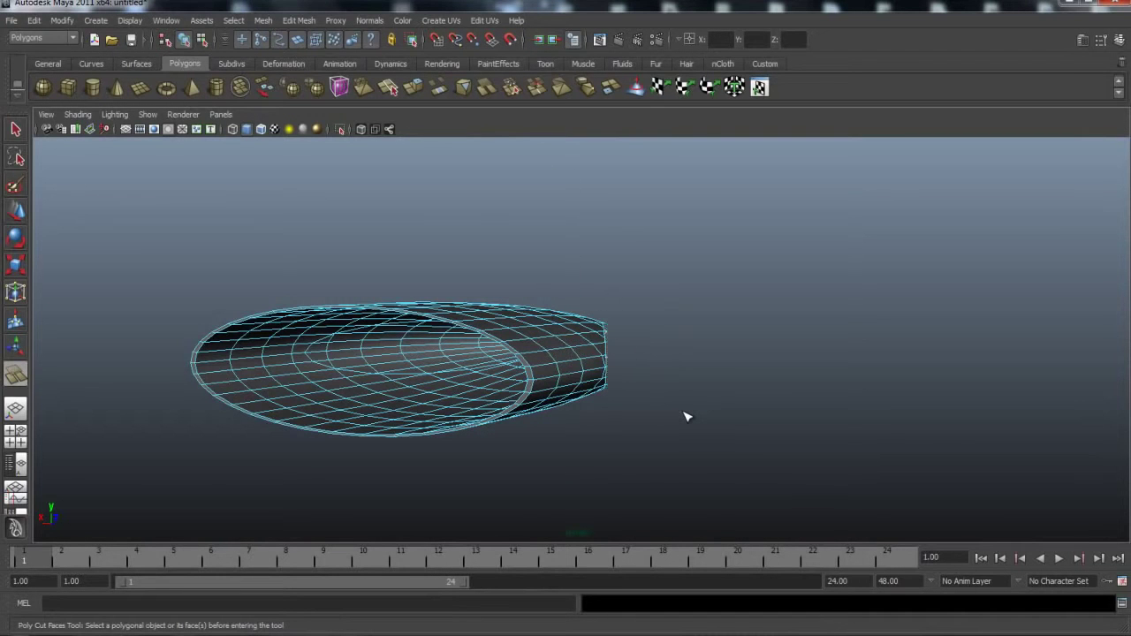
{"action": "scroll", "coordinate": [684, 415], "scroll_direction": "up", "scroll_amount": 5}
{"action": "mouse_move", "coordinate": [636, 351]}
{"action": "left_mouse_down", "text": "alt"}
{"action": "mouse_move", "coordinate": [664, 374]}
{"action": "mouse_move", "coordinate": [630, 399]}
{"action": "left_mouse_up", "text": "alt"}
{"action": "mouse_move", "coordinate": [631, 400]}
{"action": "right_mouse_down", "text": "alt"}
{"action": "mouse_move", "coordinate": [571, 392]}
{"action": "mouse_move", "coordinate": [536, 361]}
{"action": "right_mouse_up", "text": "alt"}
{"action": "mouse_move", "coordinate": [536, 361]}
{"action": "left_mouse_down", "text": "alt"}
{"action": "mouse_move", "coordinate": [518, 354]}
{"action": "mouse_move", "coordinate": [555, 375]}
{"action": "left_mouse_up", "text": "alt"}
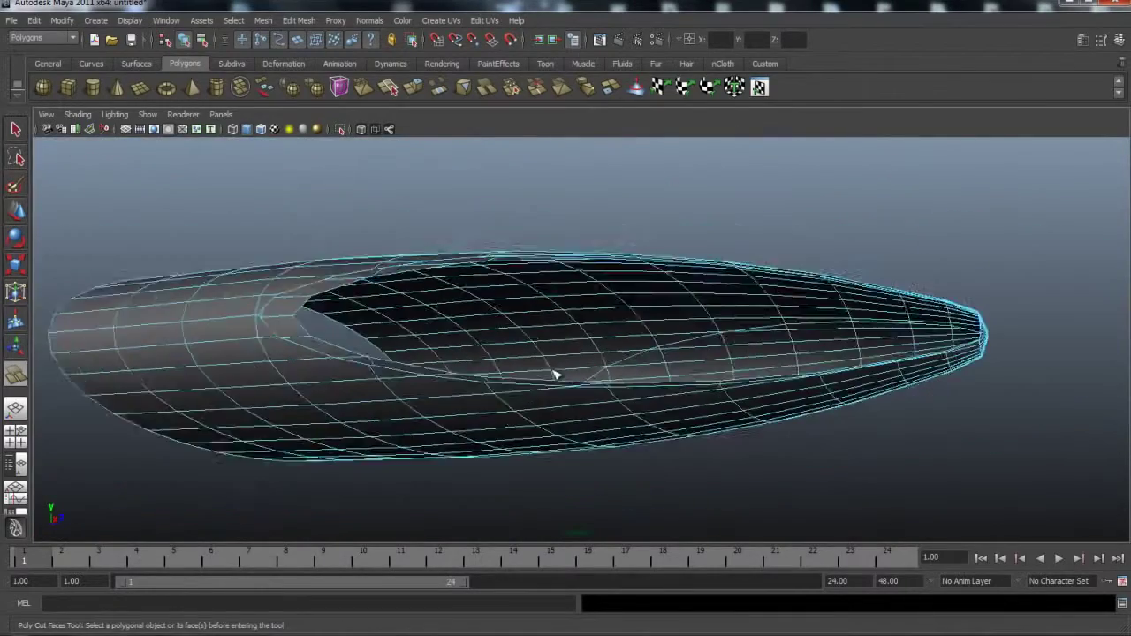
- Orbit to look into the ring and marquee-select the faces along its open end
{"action": "left_click_drag", "start_coordinate": [881, 422], "coordinate": [781, 445], "text": "alt"}
{"action": "left_click_drag", "start_coordinate": [602, 434], "coordinate": [752, 408], "text": "alt"}
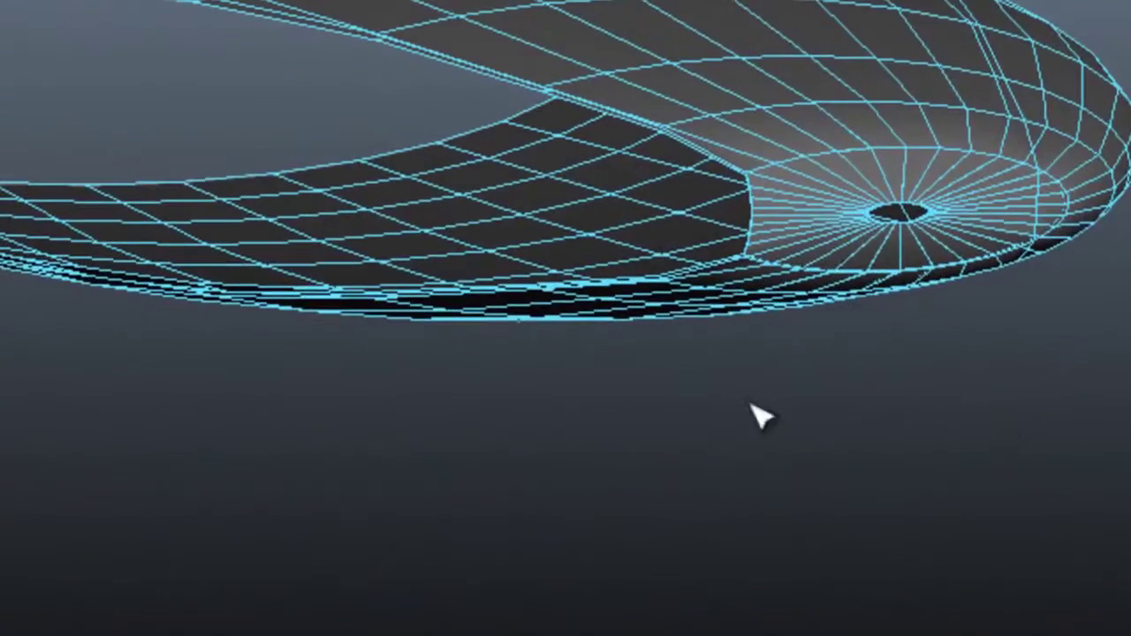
{"action": "mouse_move", "coordinate": [999, 403]}
{"action": "middle_mouse_down", "text": "alt"}
{"action": "mouse_move", "coordinate": [664, 412]}
{"action": "mouse_move", "coordinate": [389, 437]}
{"action": "middle_mouse_up", "text": "alt"}
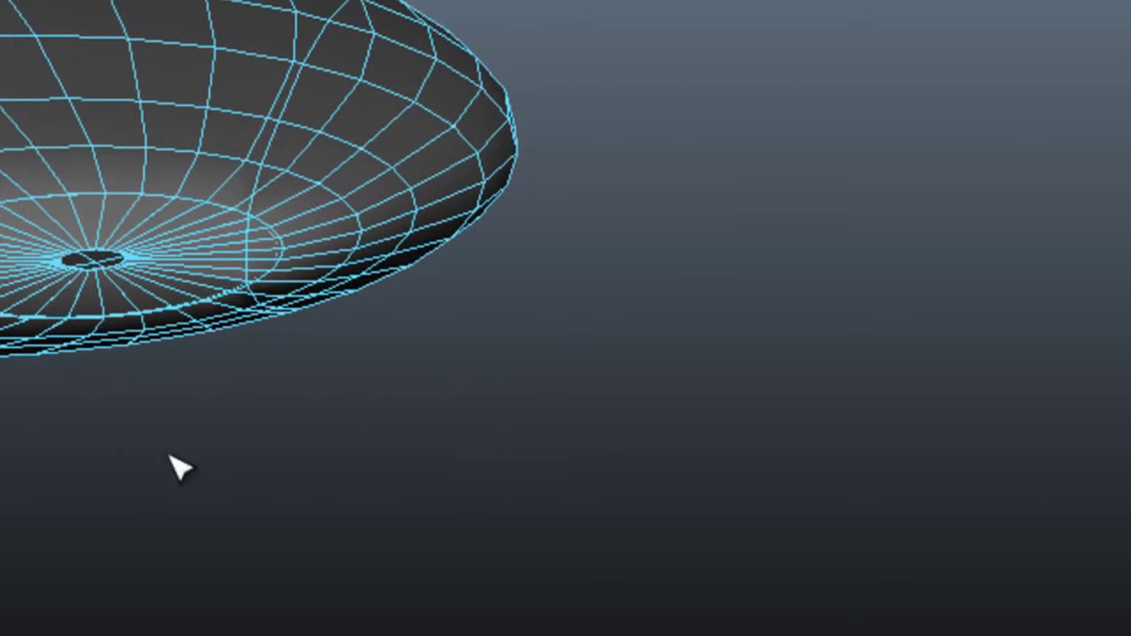
{"action": "left_click_drag", "start_coordinate": [92, 453], "coordinate": [136, 444], "text": "alt"}
{"action": "mouse_move", "coordinate": [627, 125]}
{"action": "middle_mouse_down", "text": "alt"}
{"action": "mouse_move", "coordinate": [574, 126]}
{"action": "mouse_move", "coordinate": [406, 218]}
{"action": "middle_mouse_up", "text": "alt"}
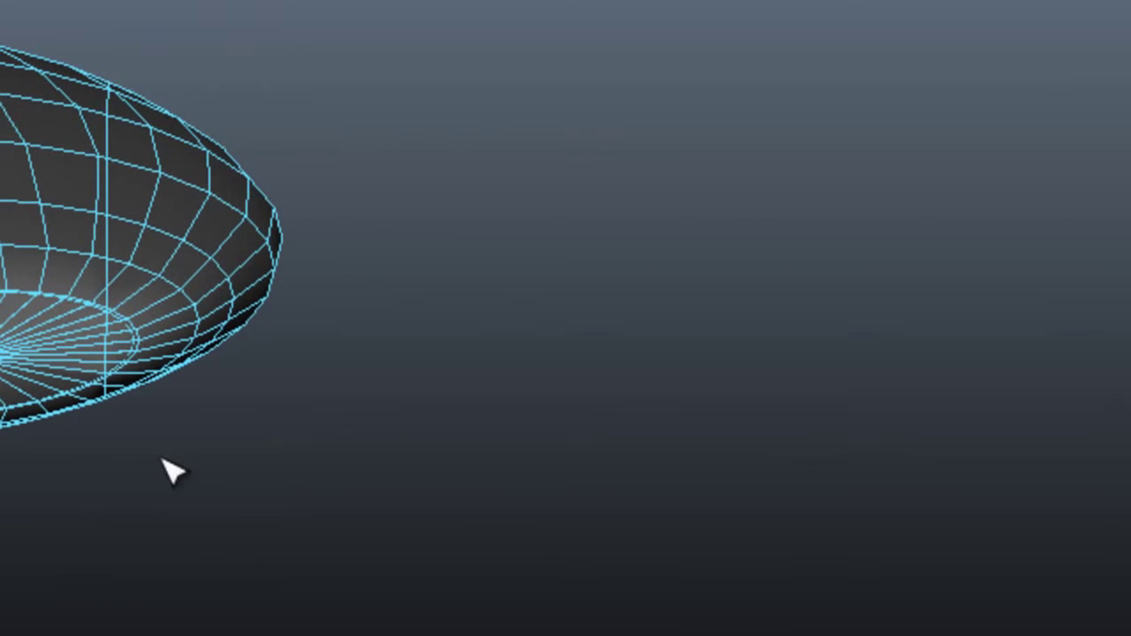
{"action": "key", "text": "ctrl+b"}
{"action": "left_click_drag", "start_coordinate": [173, 458], "coordinate": [169, 440], "text": "alt"}
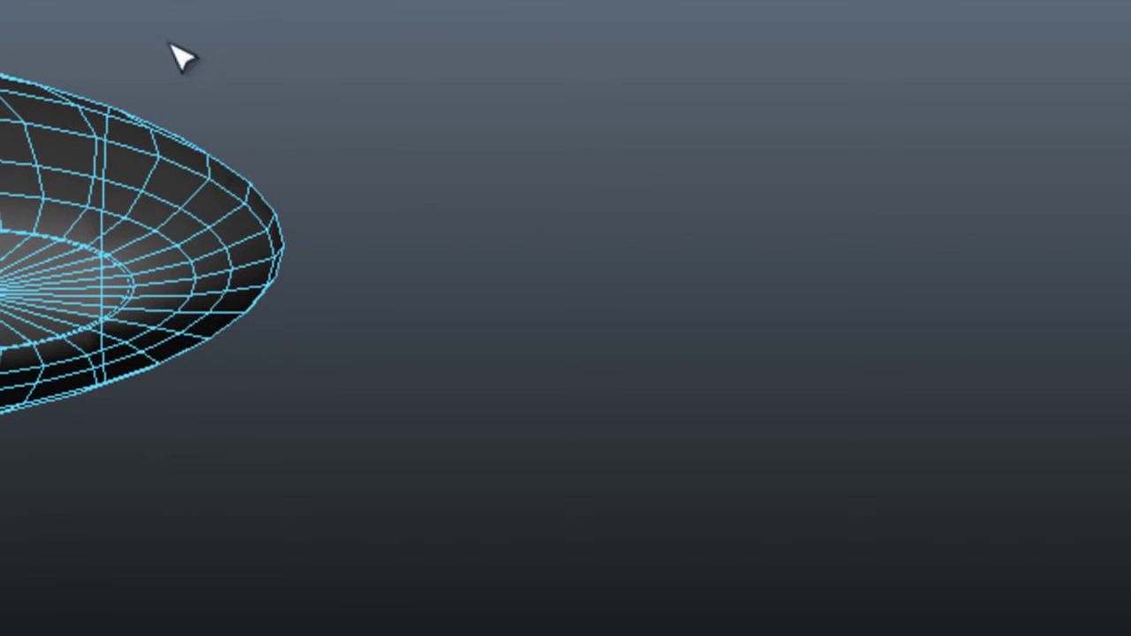
{"action": "mouse_move", "coordinate": [140, 19]}
{"action": "left_mouse_down"}
{"action": "mouse_move", "coordinate": [136, 298]}
{"action": "mouse_move", "coordinate": [168, 468]}
{"action": "mouse_move", "coordinate": [475, 540]}
{"action": "left_mouse_up"}
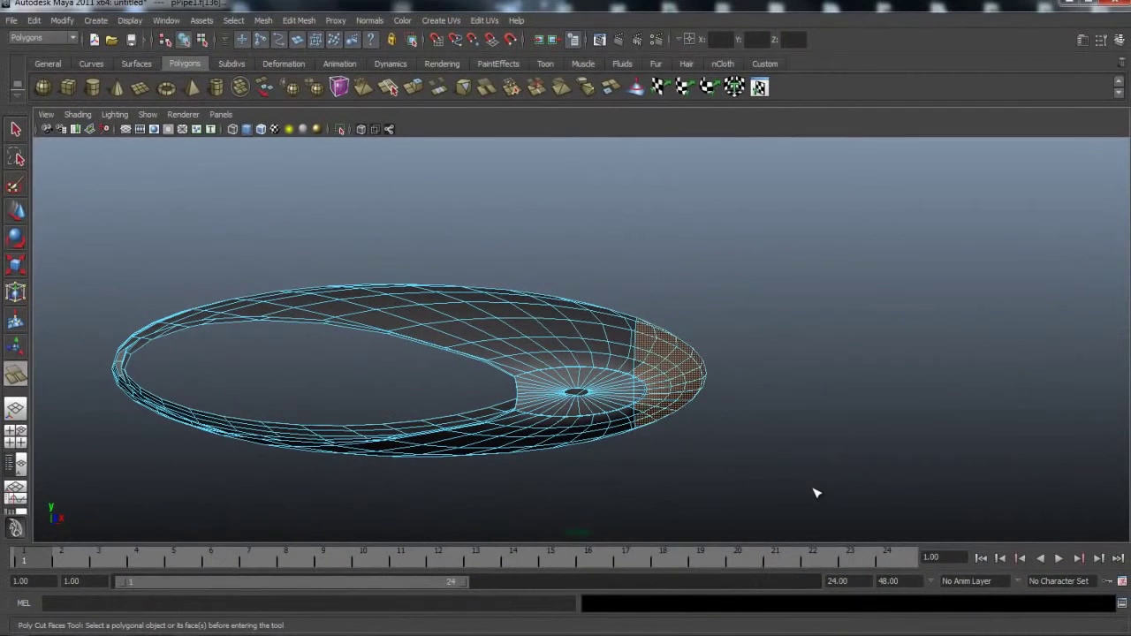
- Delete the selected end faces, leaving the narrow end open
{"action": "key", "text": "Delete"}
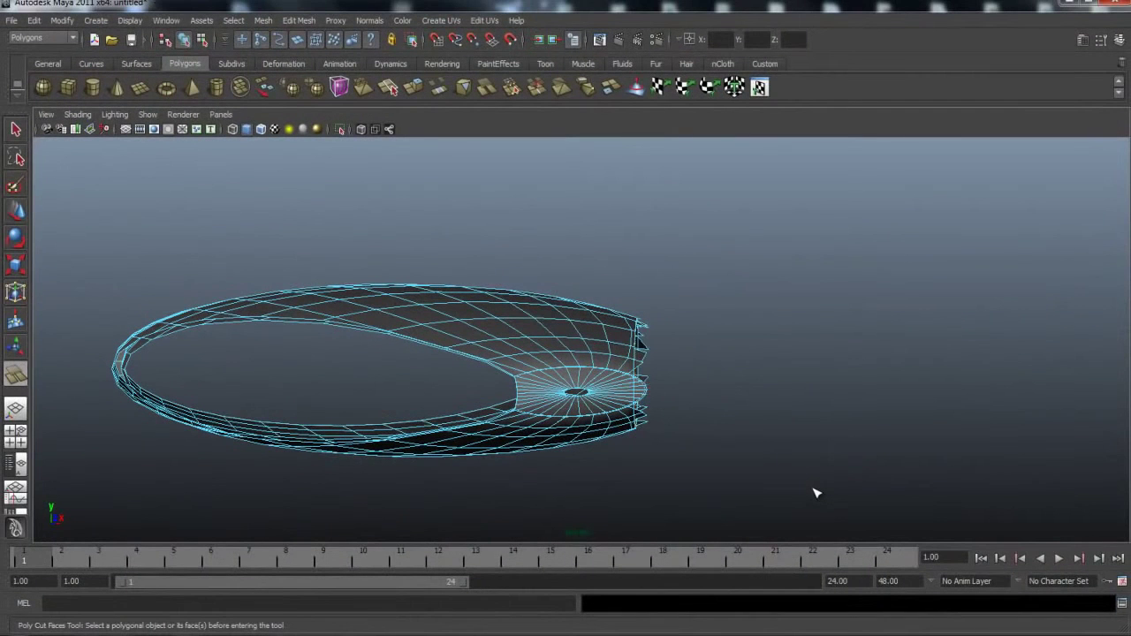
{"action": "middle_click_drag", "start_coordinate": [692, 381], "coordinate": [702, 381], "text": "alt"}
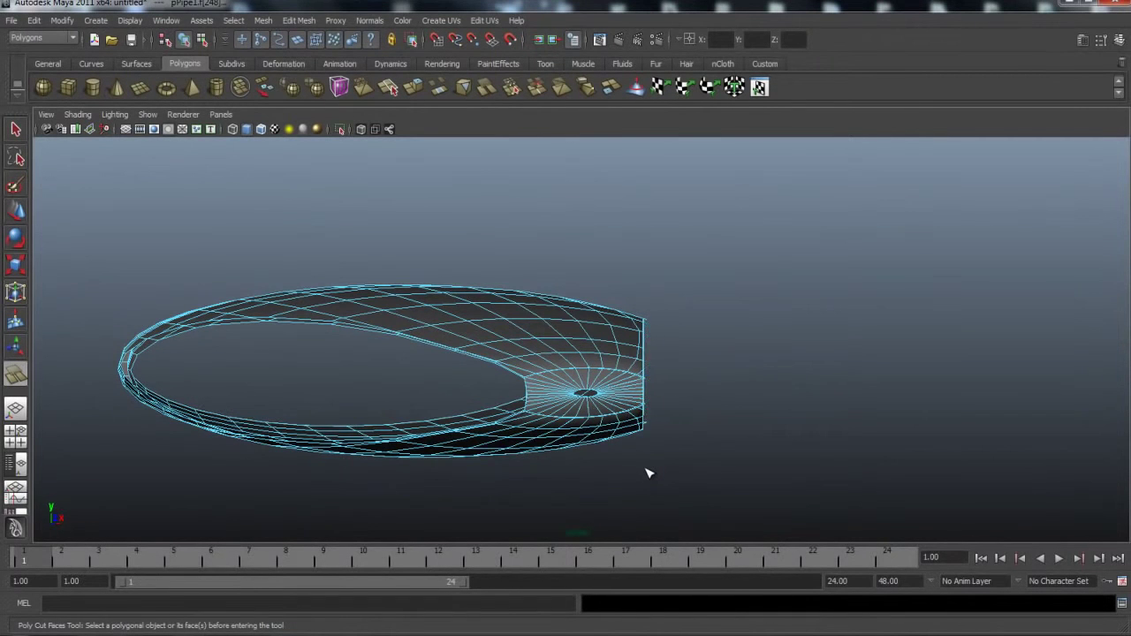
{"action": "scroll", "coordinate": [671, 398], "scroll_direction": "up", "scroll_amount": 3}
{"action": "scroll", "coordinate": [672, 398], "scroll_direction": "up", "scroll_amount": 2}
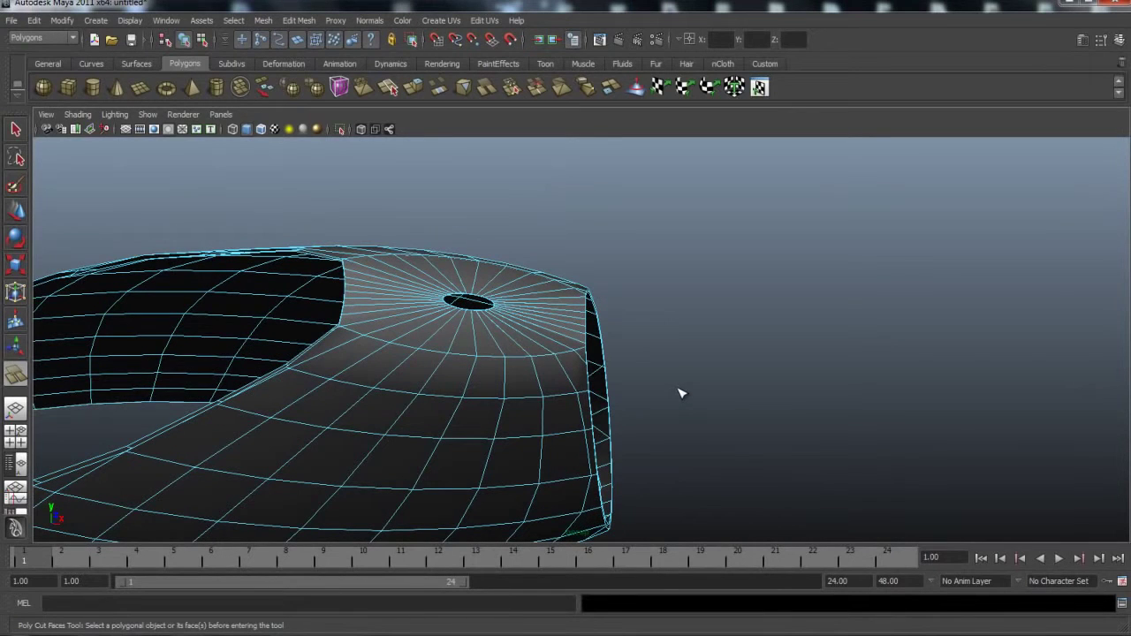
{"action": "left_click_drag", "start_coordinate": [710, 385], "coordinate": [637, 423], "text": "alt"}
- Frame the mesh, turn the ground grid back on and display it smooth shaded
{"action": "key", "text": "f"}
{"action": "left_click_drag", "start_coordinate": [710, 420], "coordinate": [687, 429], "text": "alt"}
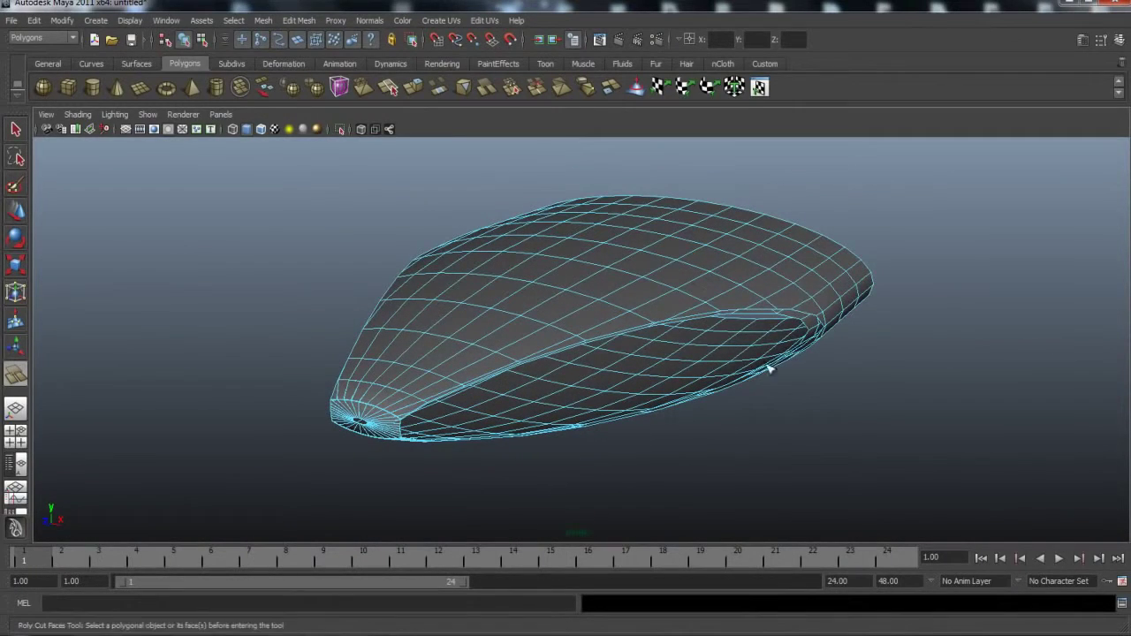
{"action": "left_click", "coordinate": [126, 129]}
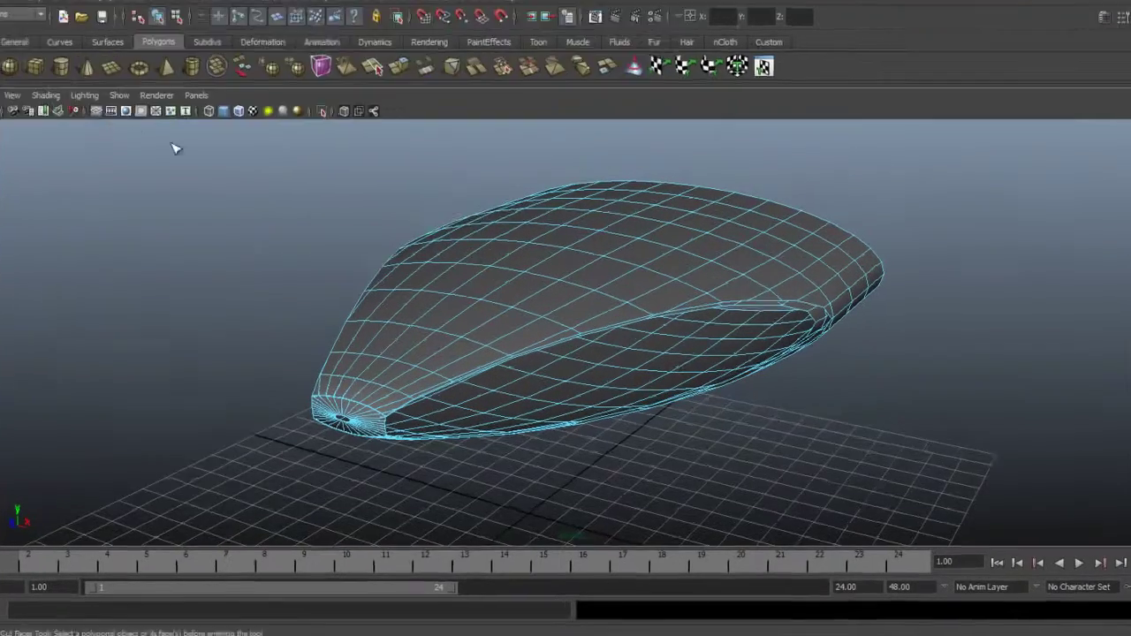
{"action": "key", "text": "5"}
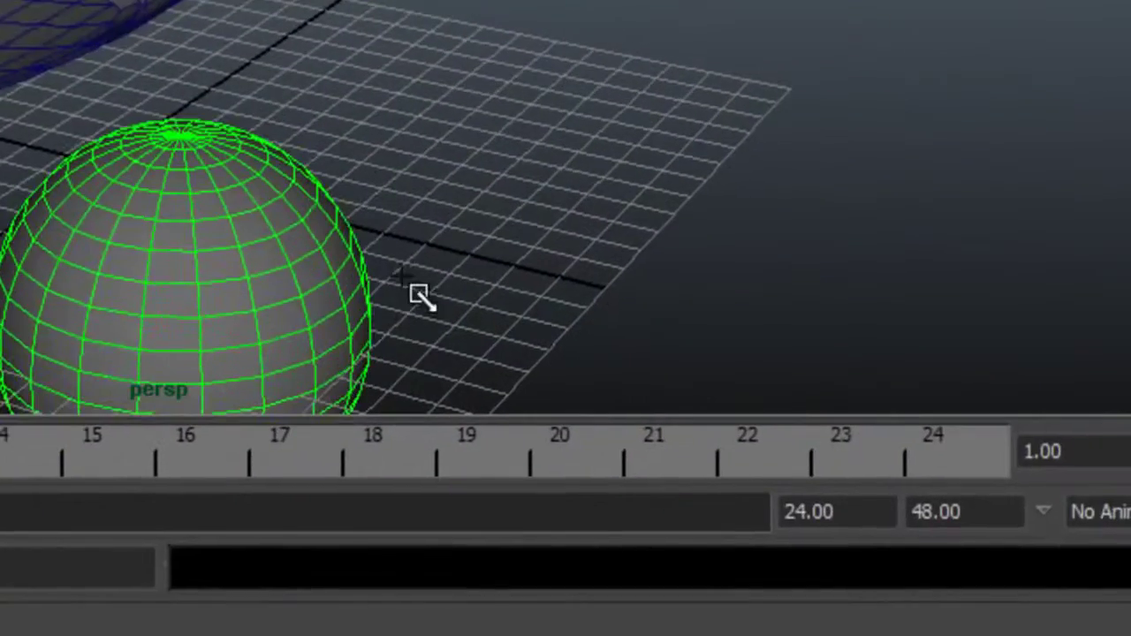
- Move the new polygon sphere along Z and X so it sits right beside the shell
{"action": "key", "text": "w"}
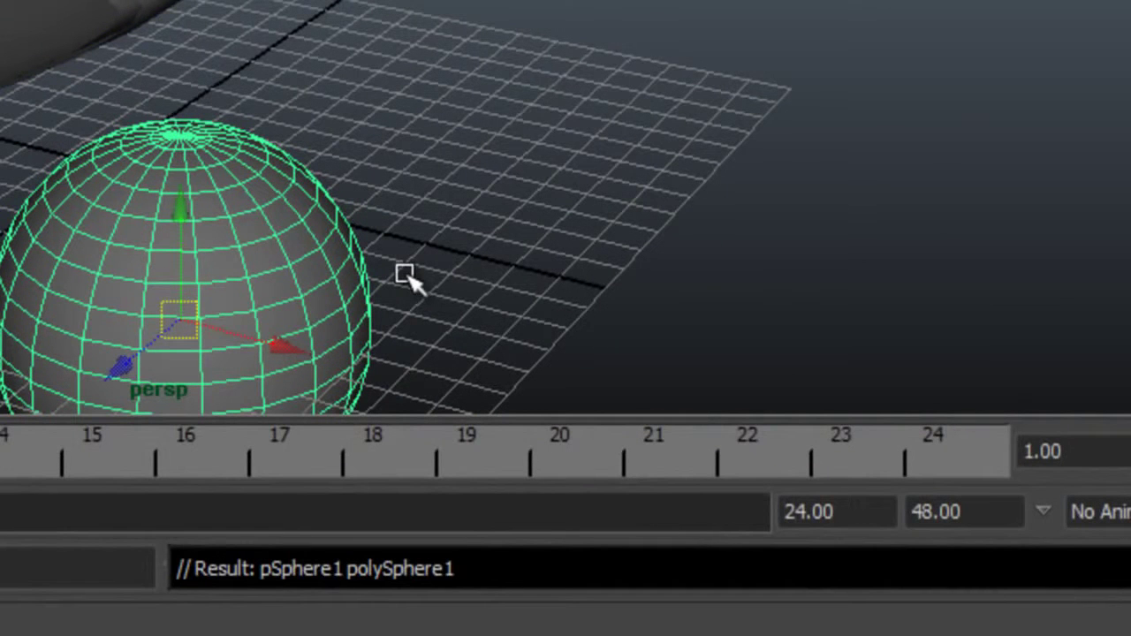
{"action": "mouse_move", "coordinate": [118, 379]}
{"action": "left_mouse_down"}
{"action": "mouse_move", "coordinate": [295, 197]}
{"action": "mouse_move", "coordinate": [508, 177]}
{"action": "left_mouse_up"}
{"action": "left_click_drag", "start_coordinate": [548, 137], "coordinate": [344, 2]}
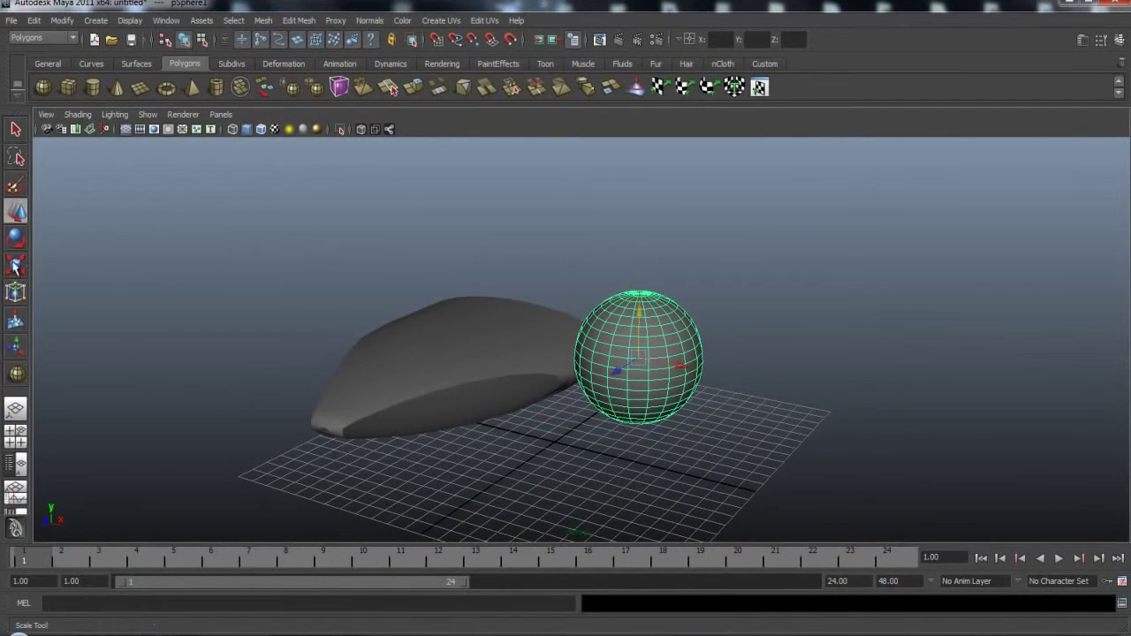
- Squash the sphere flat vertically, tilt it, and stretch it longer along X
{"action": "key", "text": "r"}
{"action": "left_click_drag", "start_coordinate": [641, 294], "coordinate": [643, 326]}
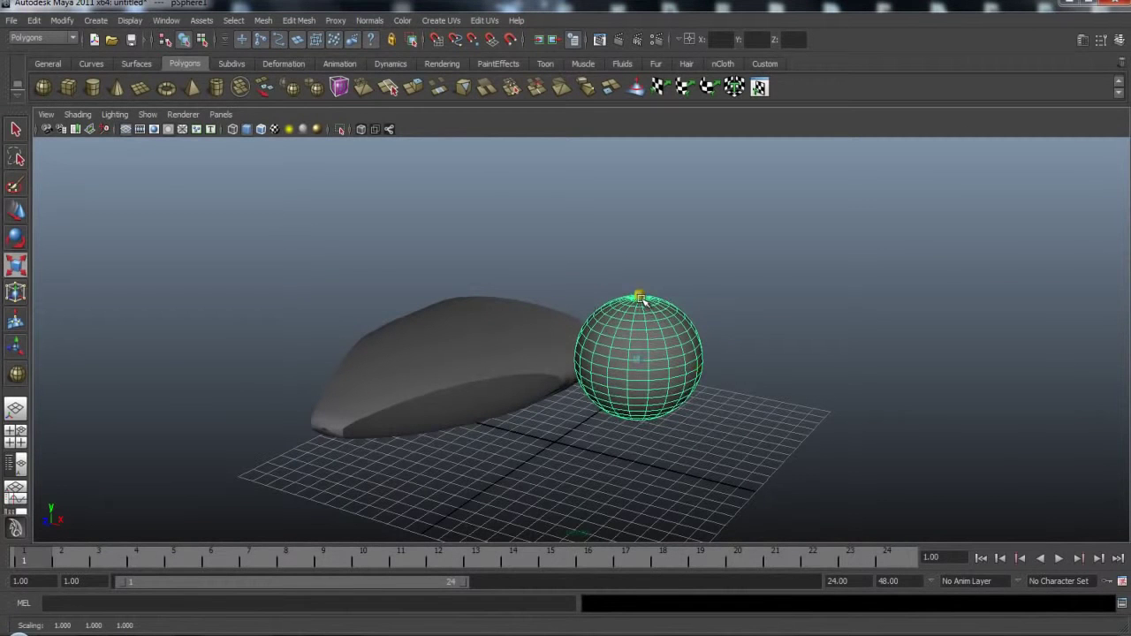
{"action": "key", "text": "e"}
{"action": "left_click_drag", "start_coordinate": [618, 394], "coordinate": [516, 469]}
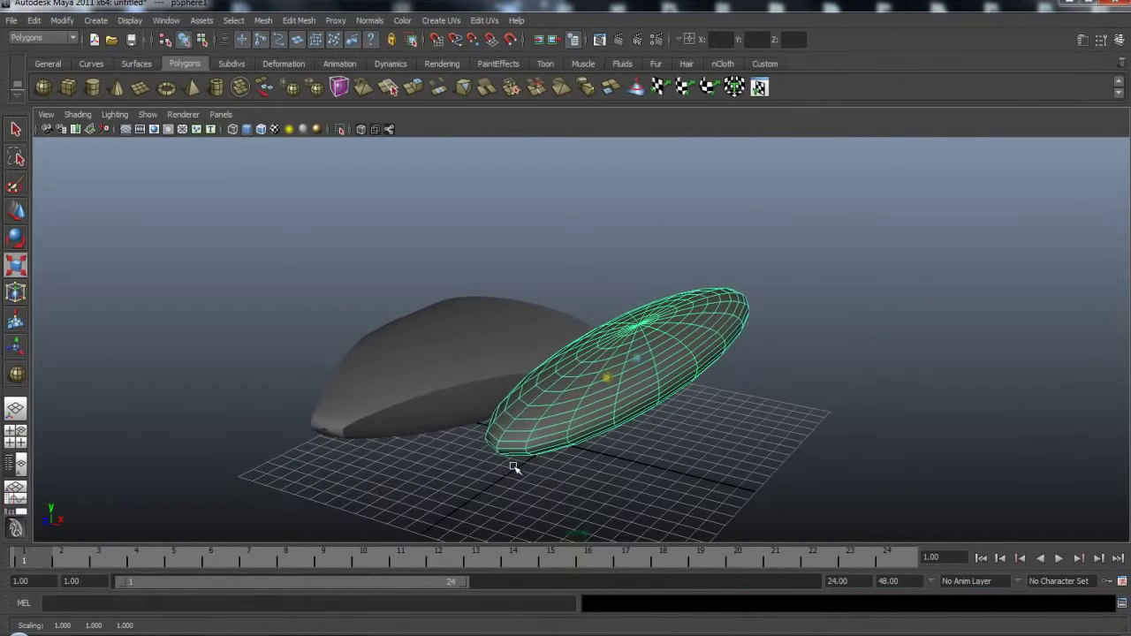
{"action": "key", "text": "r"}
{"action": "left_click_drag", "start_coordinate": [701, 372], "coordinate": [724, 380]}
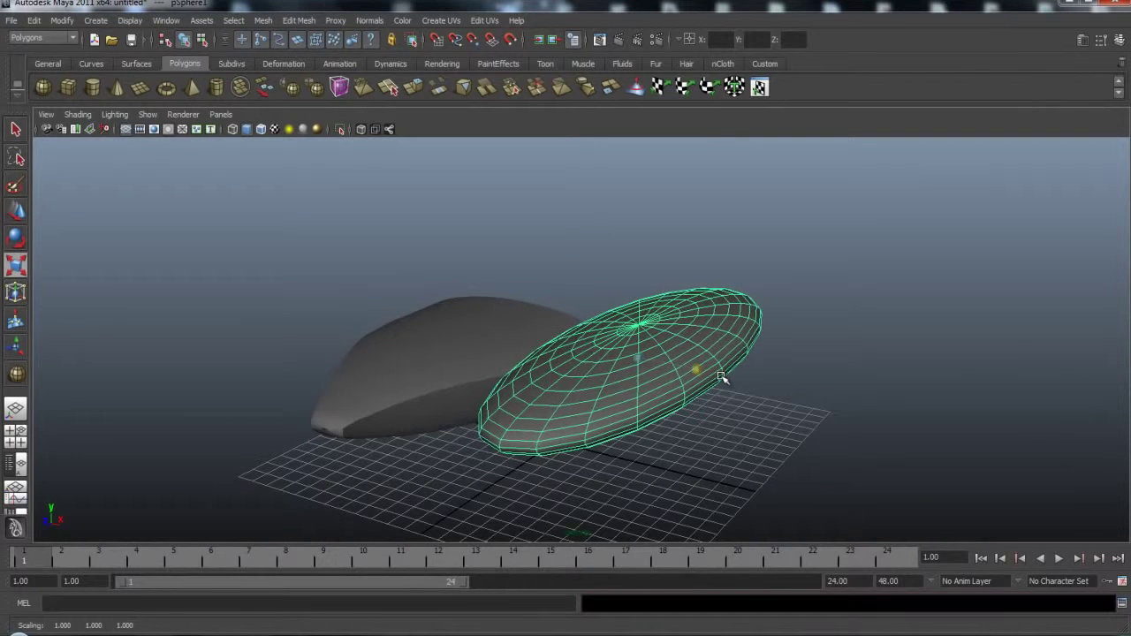
- Move the ellipsoid up and left into the shell, nudging it right to center it
{"action": "left_click", "coordinate": [17, 213]}
{"action": "left_click_drag", "start_coordinate": [681, 369], "coordinate": [484, 298]}
{"action": "left_click_drag", "start_coordinate": [524, 355], "coordinate": [534, 362]}
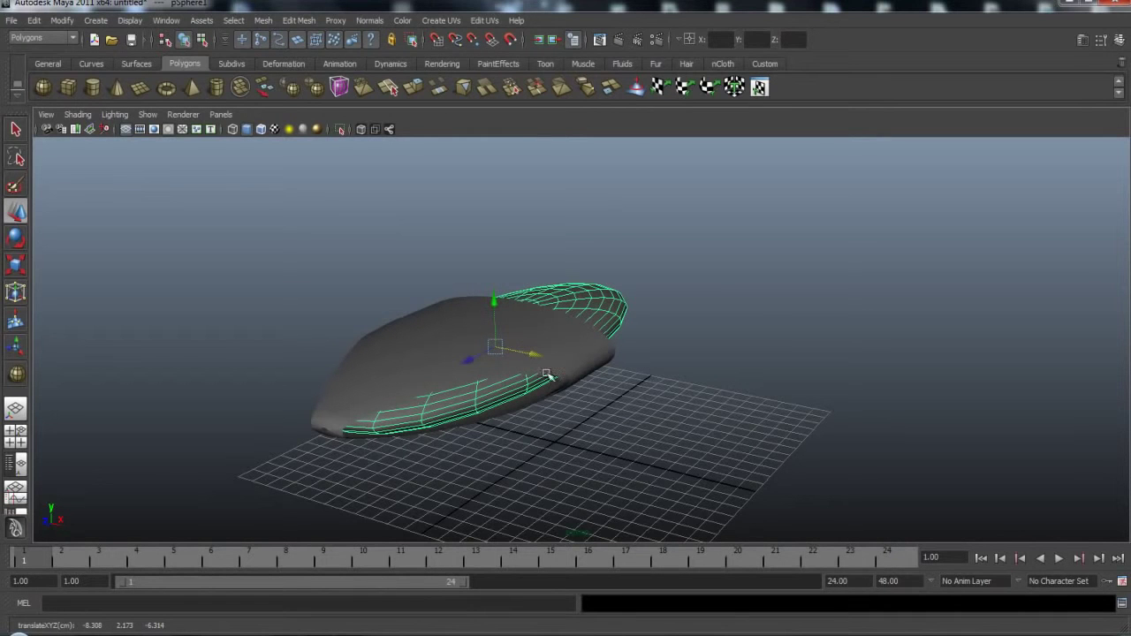
{"action": "left_click_drag", "start_coordinate": [745, 442], "coordinate": [617, 429], "text": "alt"}
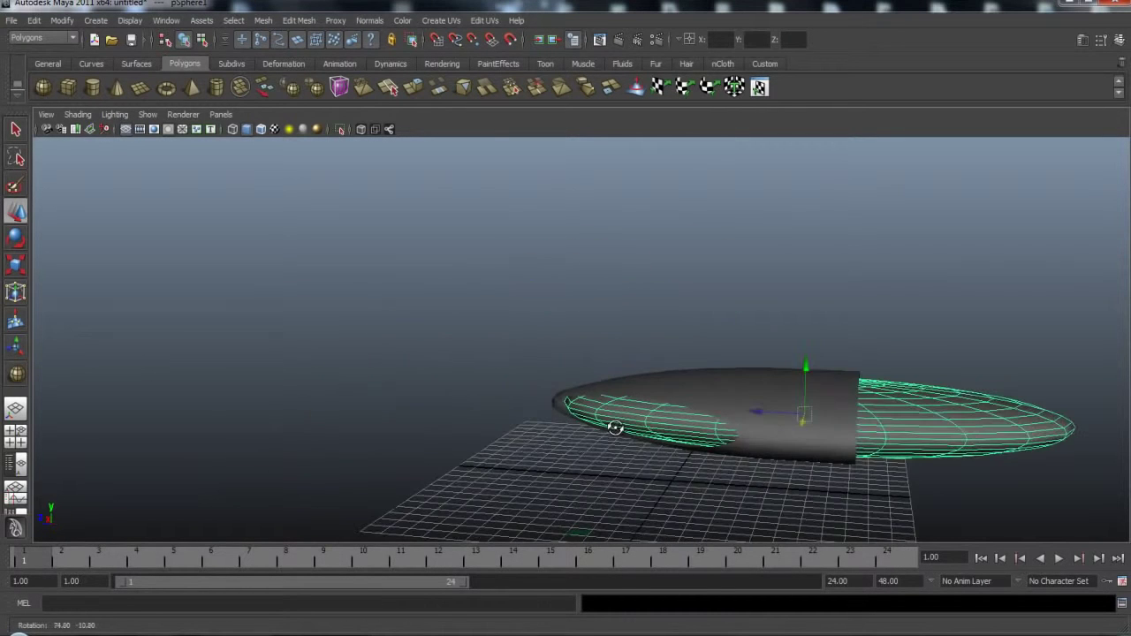
{"action": "mouse_move", "coordinate": [745, 429]}
{"action": "left_mouse_down", "text": "alt"}
{"action": "mouse_move", "coordinate": [775, 442]}
{"action": "mouse_move", "coordinate": [681, 428]}
{"action": "left_mouse_up", "text": "alt"}
{"action": "middle_click_drag", "start_coordinate": [900, 418], "coordinate": [799, 421], "text": "alt"}
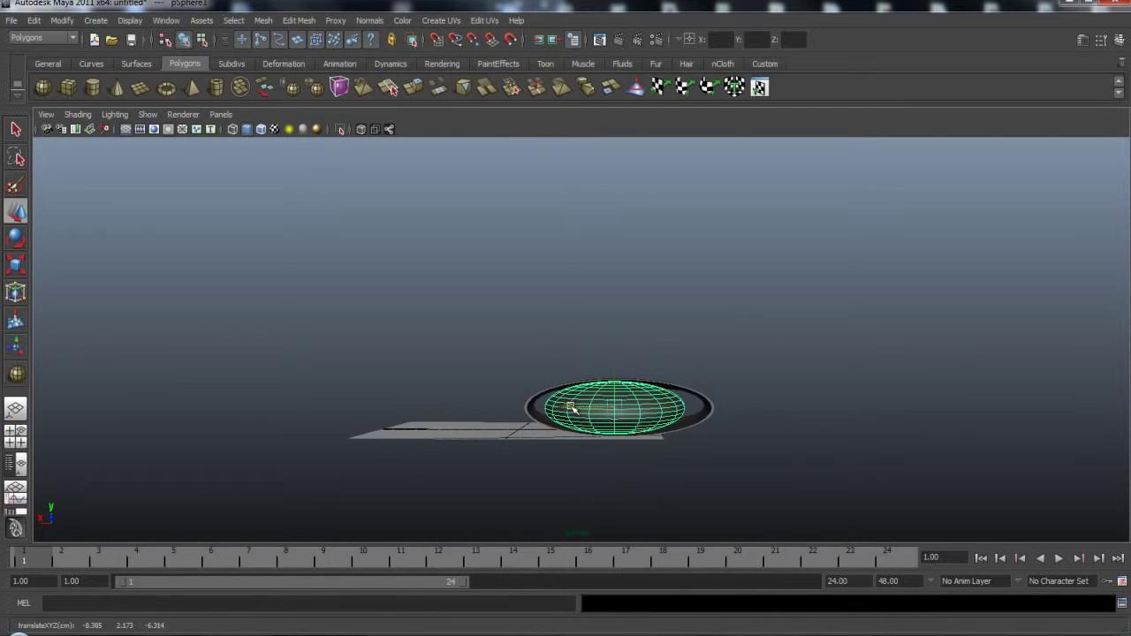
{"action": "left_click_drag", "start_coordinate": [570, 408], "coordinate": [576, 407]}
- Hide the ground grid and shrink the sphere horizontally to fit inside the shell
{"action": "scroll", "coordinate": [672, 431], "scroll_direction": "up", "scroll_amount": 1}
{"action": "scroll", "coordinate": [704, 438], "scroll_direction": "up", "scroll_amount": 1}
{"action": "scroll", "coordinate": [814, 449], "scroll_direction": "up", "scroll_amount": 1}
{"action": "scroll", "coordinate": [795, 442], "scroll_direction": "up", "scroll_amount": 1}
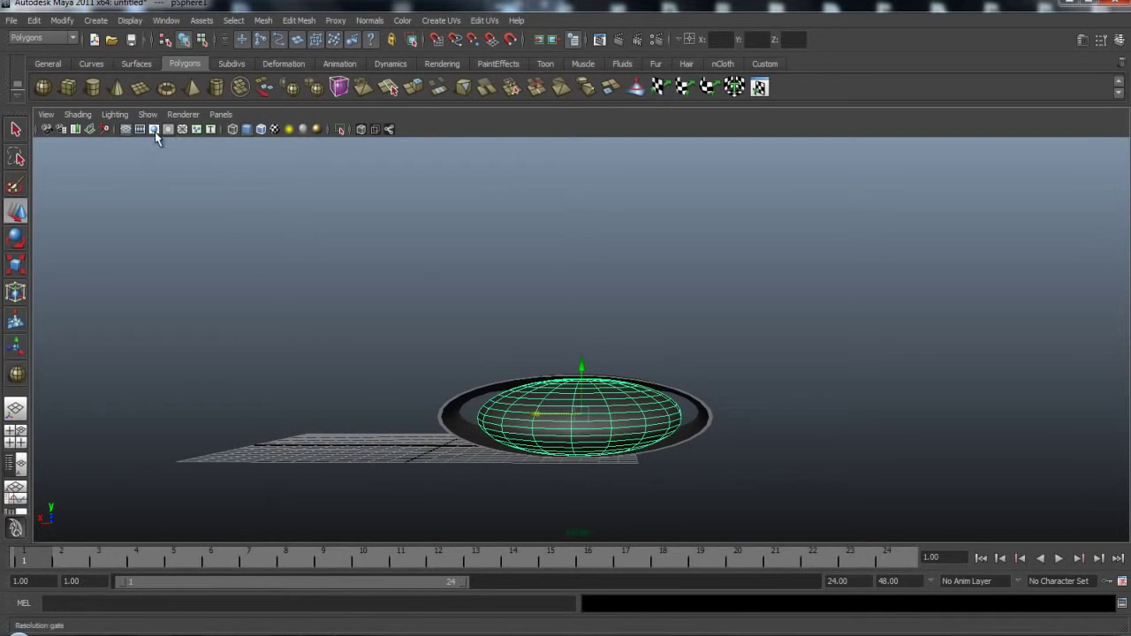
{"action": "left_click", "coordinate": [126, 129]}
{"action": "scroll", "coordinate": [714, 452], "scroll_direction": "up", "scroll_amount": 1}
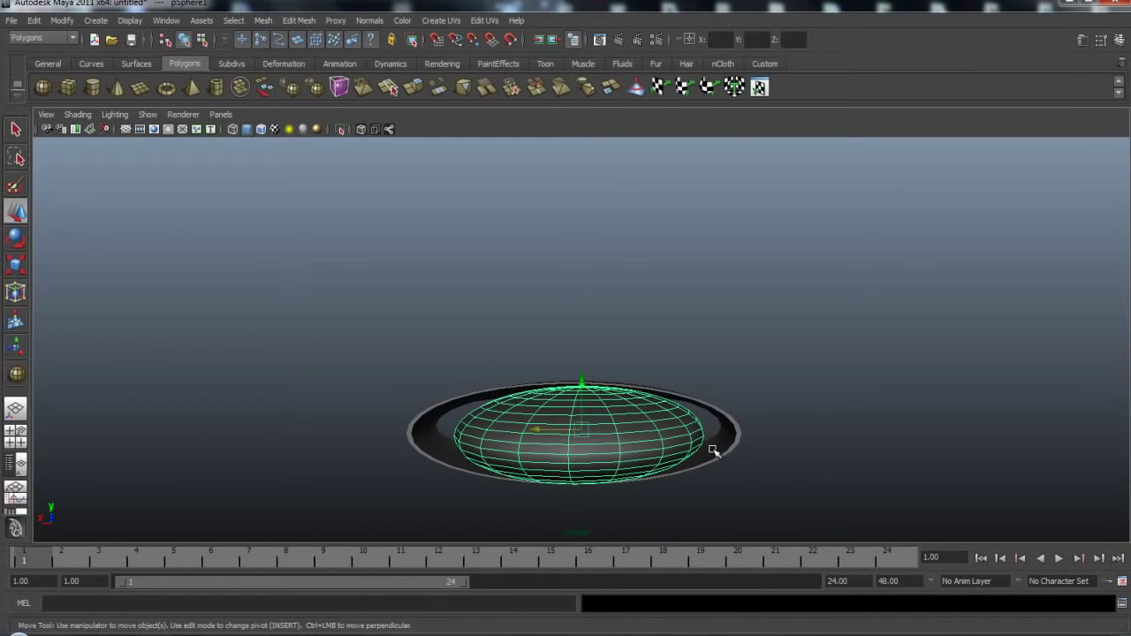
{"action": "key", "text": "r"}
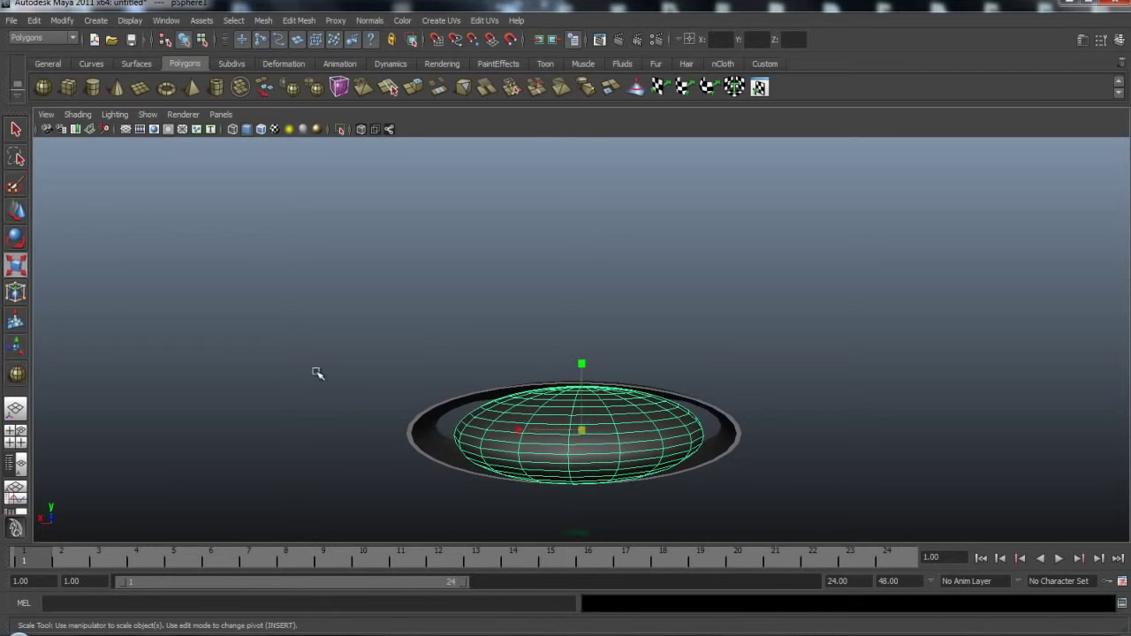
{"action": "left_click", "coordinate": [583, 365]}
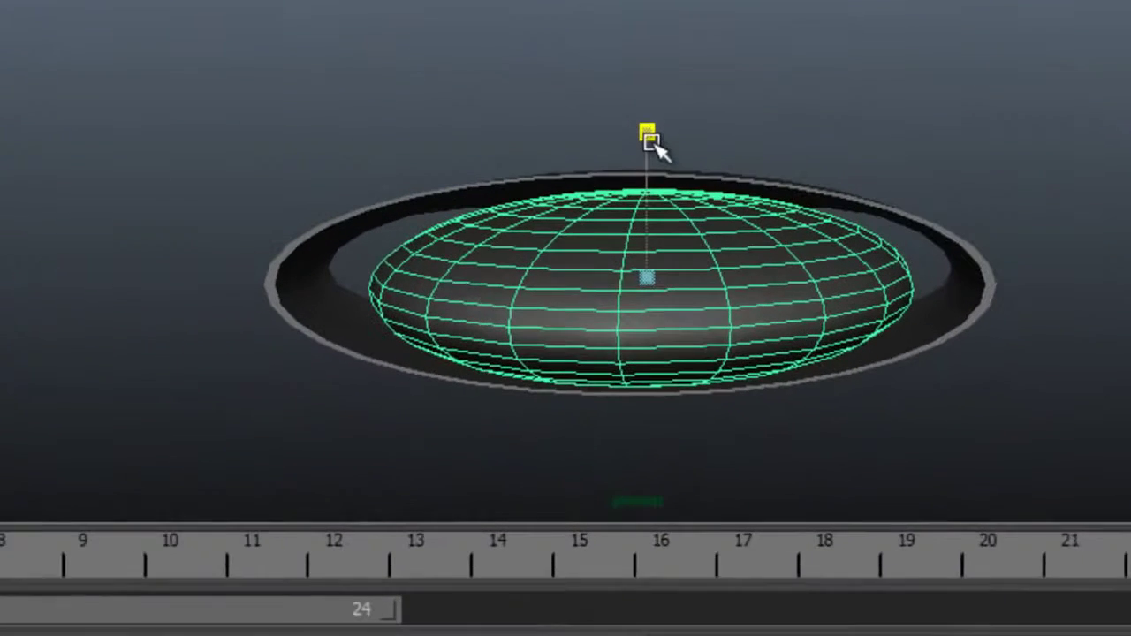
{"action": "left_click_drag", "start_coordinate": [505, 254], "coordinate": [519, 256]}
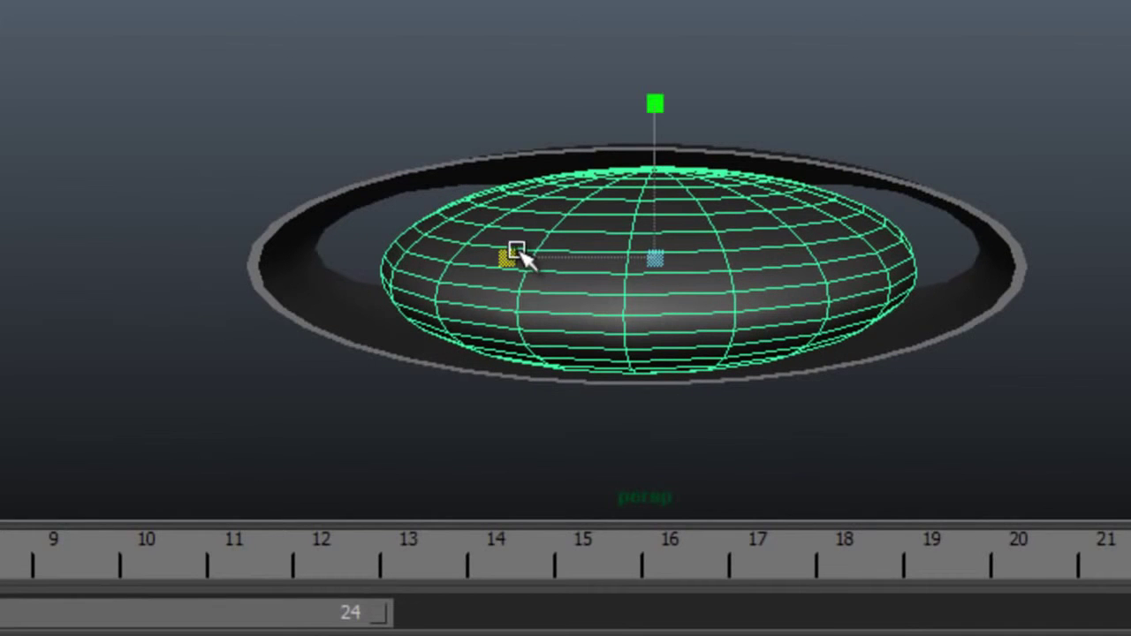
- Widen the outer shell along X around the sphere, then reselect the sphere
{"action": "left_click", "coordinate": [381, 183]}
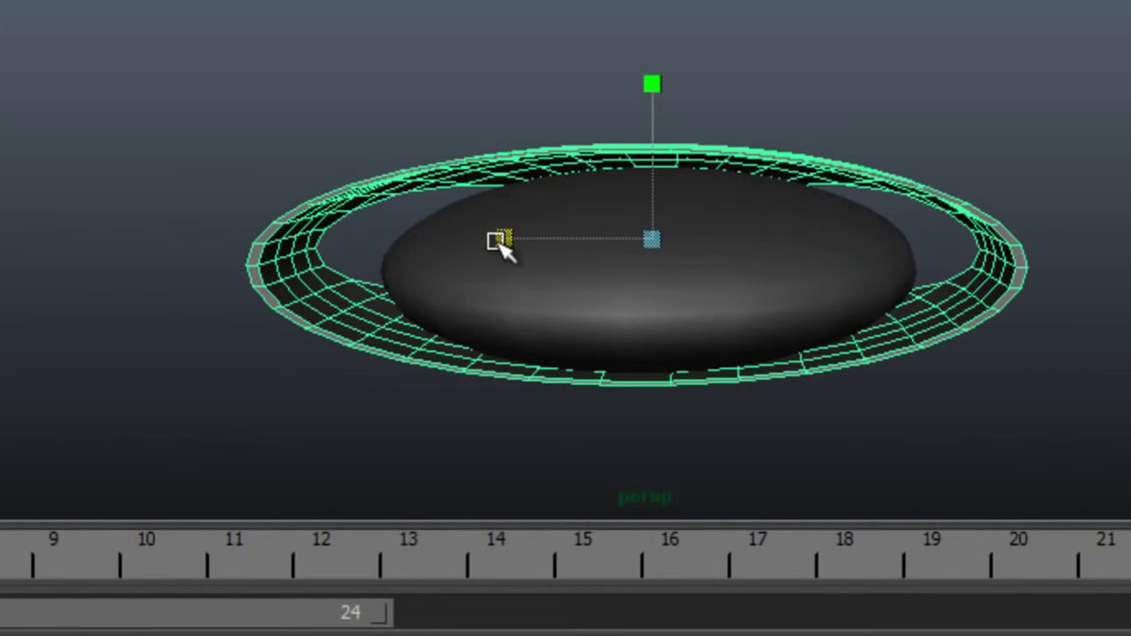
{"action": "left_click_drag", "start_coordinate": [501, 246], "coordinate": [496, 246]}
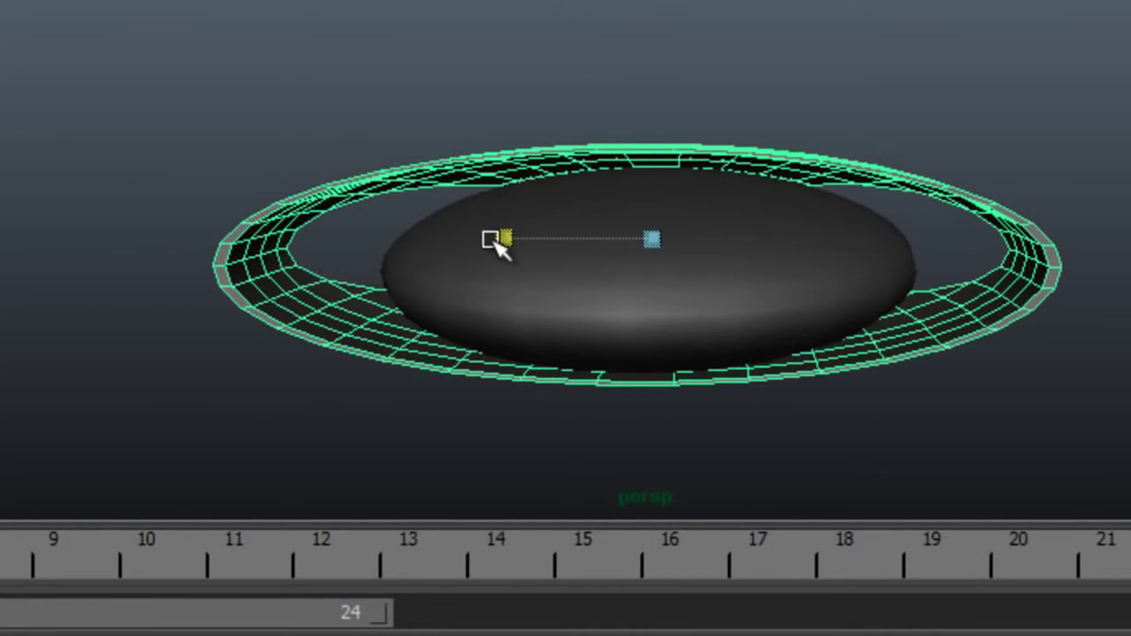
{"action": "left_click", "coordinate": [576, 289]}
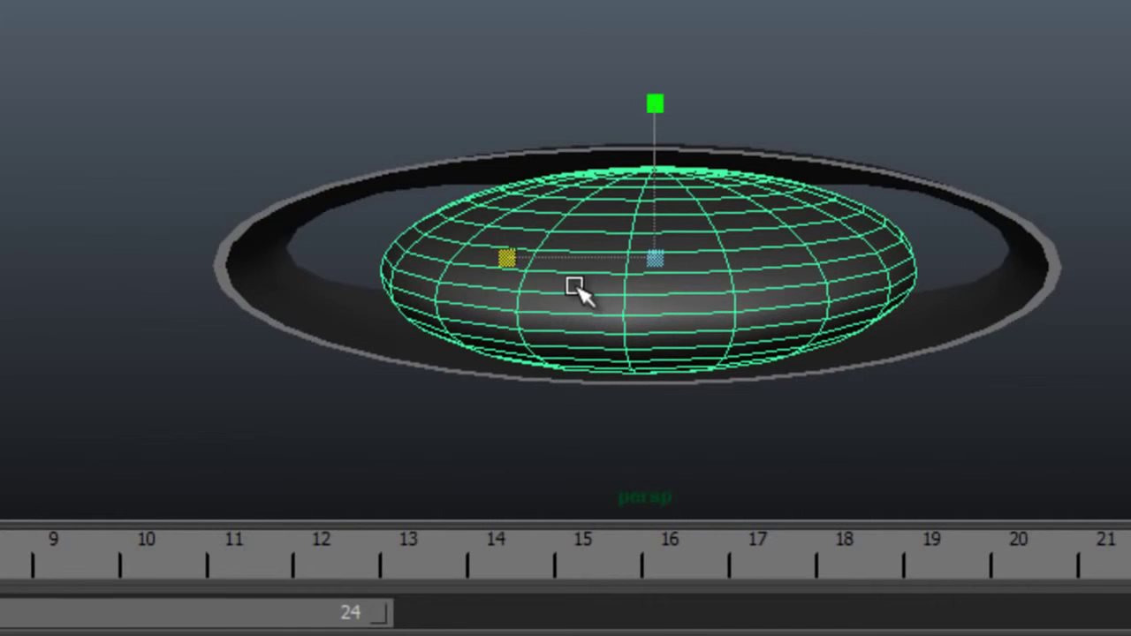
{"action": "mouse_move", "coordinate": [110, 231]}
{"action": "left_mouse_down", "text": "alt"}
{"action": "mouse_move", "coordinate": [360, 234]}
{"action": "mouse_move", "coordinate": [407, 170]}
{"action": "left_mouse_up", "text": "alt"}
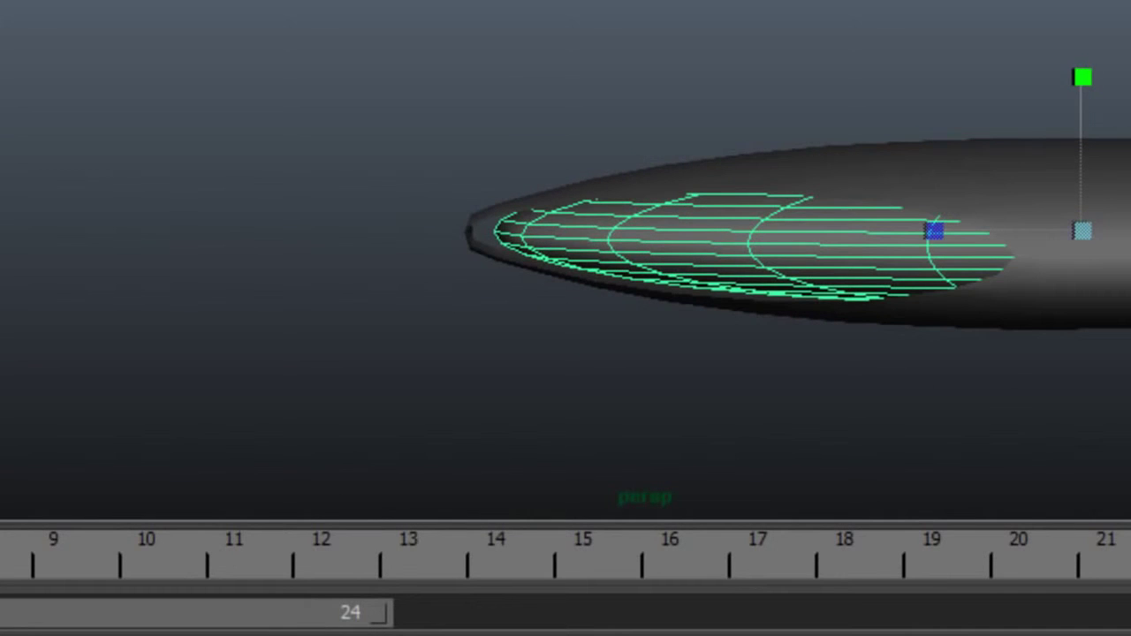
- Slide the flattened sphere lengthwise toward the pipe's tip until it settles inside the shell
{"action": "key", "text": "w"}
{"action": "mouse_move", "coordinate": [967, 222]}
{"action": "left_mouse_down"}
{"action": "mouse_move", "coordinate": [977, 234]}
{"action": "mouse_move", "coordinate": [948, 227]}
{"action": "left_mouse_up"}
{"action": "mouse_move", "coordinate": [317, 335]}
{"action": "left_mouse_down", "text": "alt"}
{"action": "mouse_move", "coordinate": [695, 397]}
{"action": "mouse_move", "coordinate": [742, 265]}
{"action": "left_mouse_up", "text": "alt"}
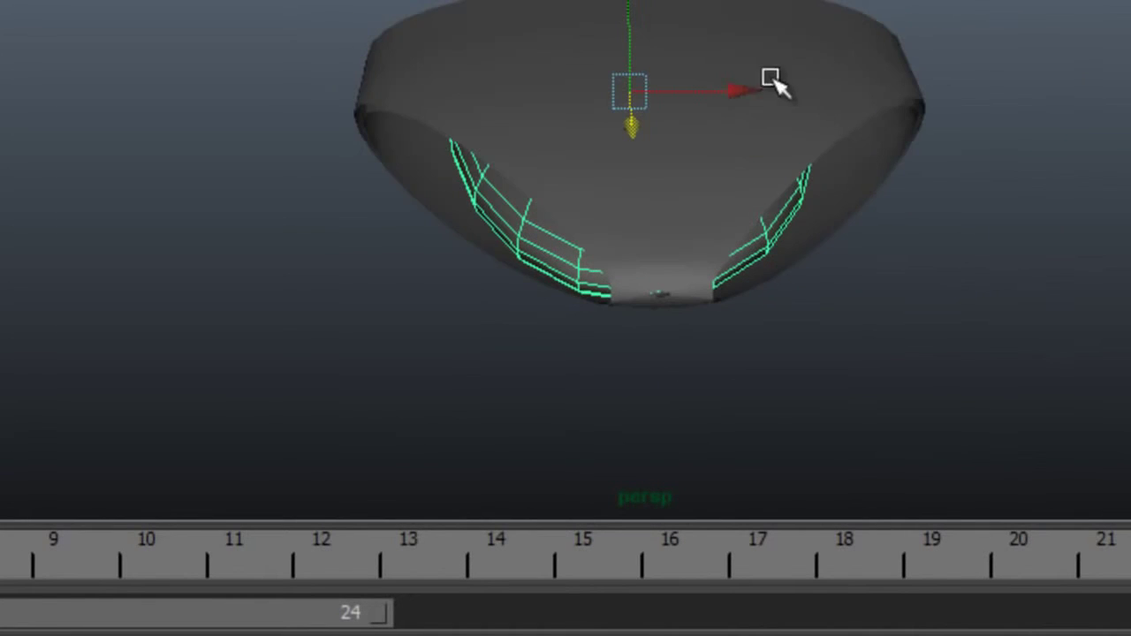
{"action": "left_click_drag", "start_coordinate": [745, 88], "coordinate": [760, 91]}
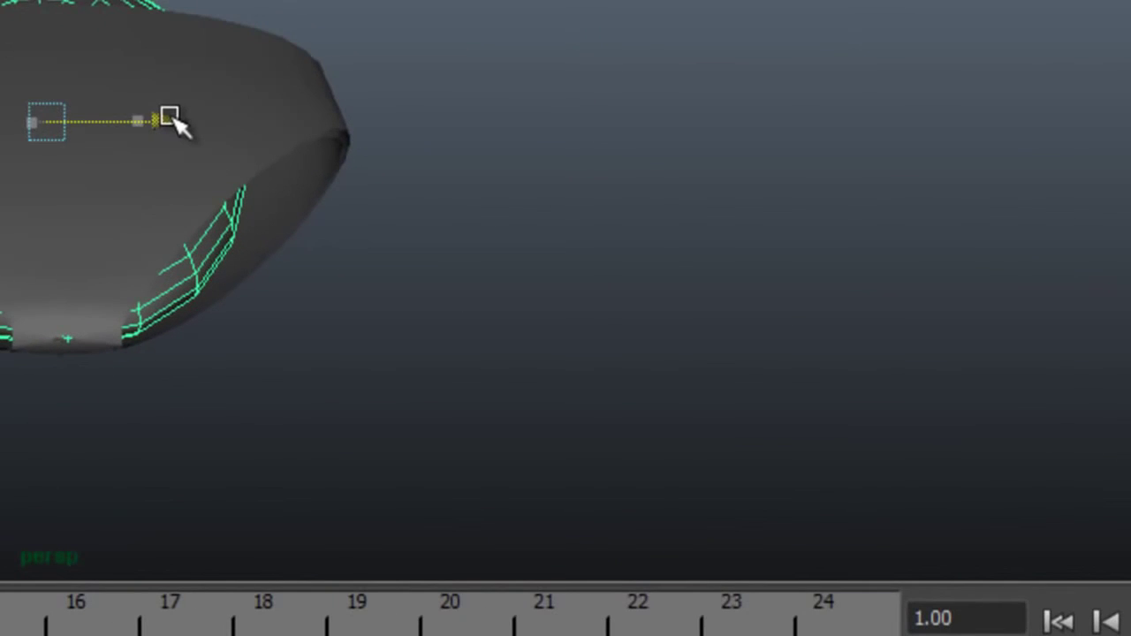
{"action": "left_click_drag", "start_coordinate": [170, 119], "coordinate": [171, 119]}
{"action": "left_click_drag", "start_coordinate": [329, 390], "coordinate": [324, 322], "text": "alt"}
{"action": "mouse_move", "coordinate": [584, 371]}
{"action": "left_mouse_down", "text": "alt"}
{"action": "mouse_move", "coordinate": [486, 404]}
{"action": "mouse_move", "coordinate": [219, 389]}
{"action": "mouse_move", "coordinate": [381, 445]}
{"action": "left_mouse_up", "text": "alt"}
{"action": "mouse_move", "coordinate": [631, 446]}
{"action": "middle_mouse_down", "text": "alt"}
{"action": "mouse_move", "coordinate": [265, 398]}
{"action": "mouse_move", "coordinate": [112, 319]}
{"action": "middle_mouse_up", "text": "alt"}
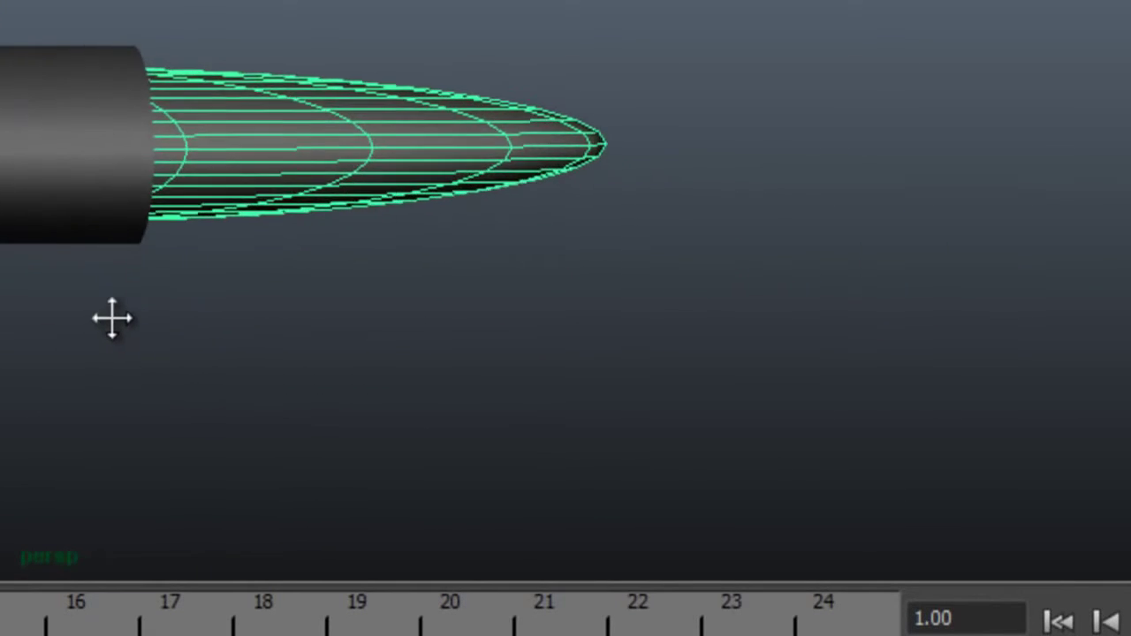
- Switch to a close orthographic side view and select only the elongated sphere
{"action": "left_click", "coordinate": [120, 352]}
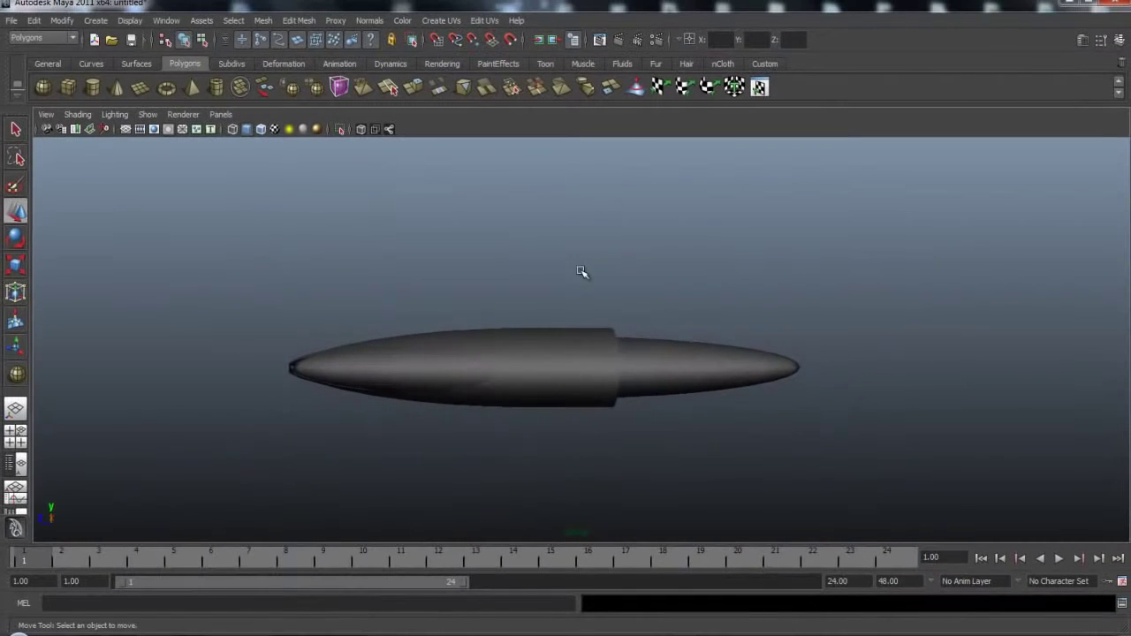
{"action": "left_click_drag", "start_coordinate": [580, 271], "coordinate": [696, 461]}
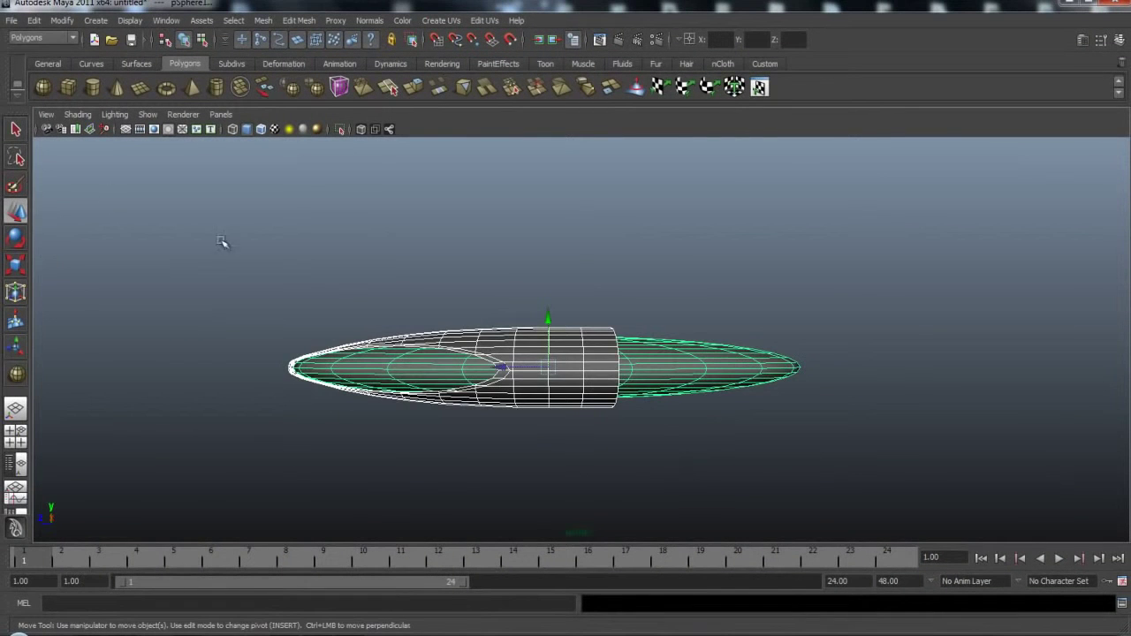
{"action": "left_click", "coordinate": [19, 129]}
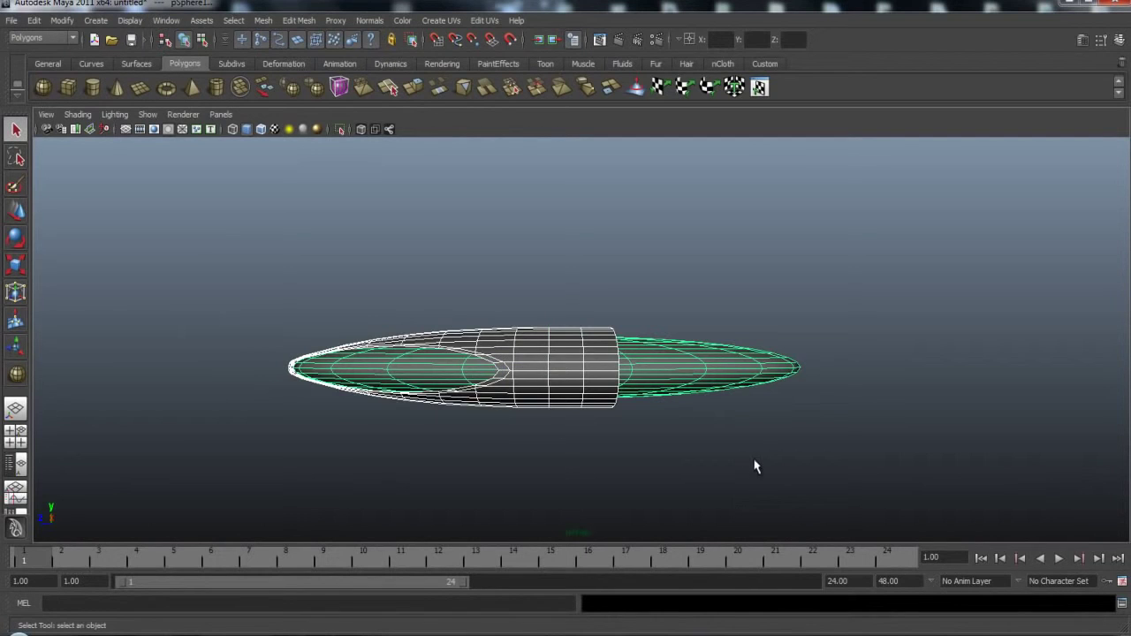
{"action": "left_click_drag", "start_coordinate": [753, 459], "coordinate": [597, 458], "text": "alt"}
{"action": "mouse_move", "coordinate": [717, 458]}
{"action": "left_mouse_down", "text": "alt"}
{"action": "mouse_move", "coordinate": [613, 450]}
{"action": "mouse_move", "coordinate": [603, 437]}
{"action": "mouse_move", "coordinate": [836, 449]}
{"action": "mouse_move", "coordinate": [720, 455]}
{"action": "mouse_move", "coordinate": [692, 341]}
{"action": "left_mouse_up", "text": "alt"}
{"action": "key", "text": "space"}
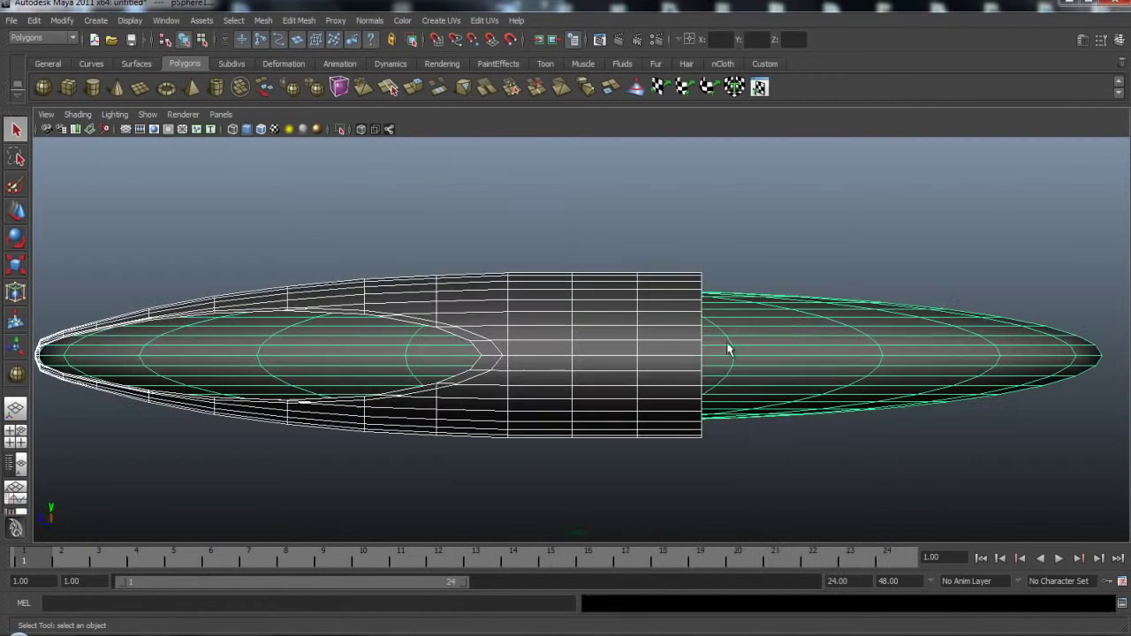
{"action": "left_click", "coordinate": [303, 222]}
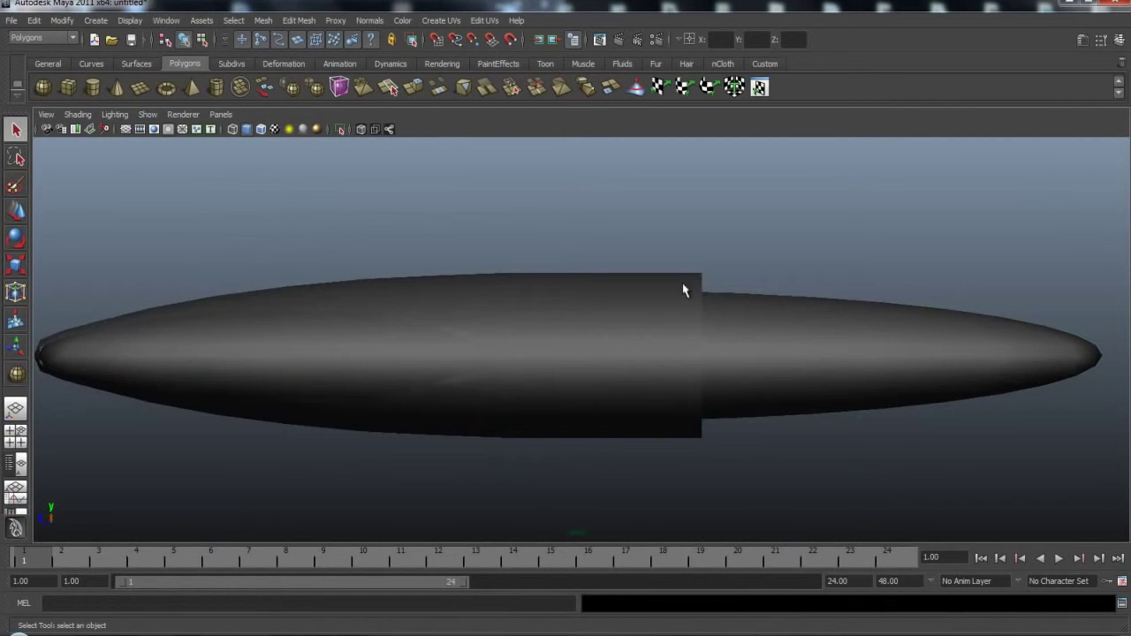
{"action": "left_click", "coordinate": [774, 337]}
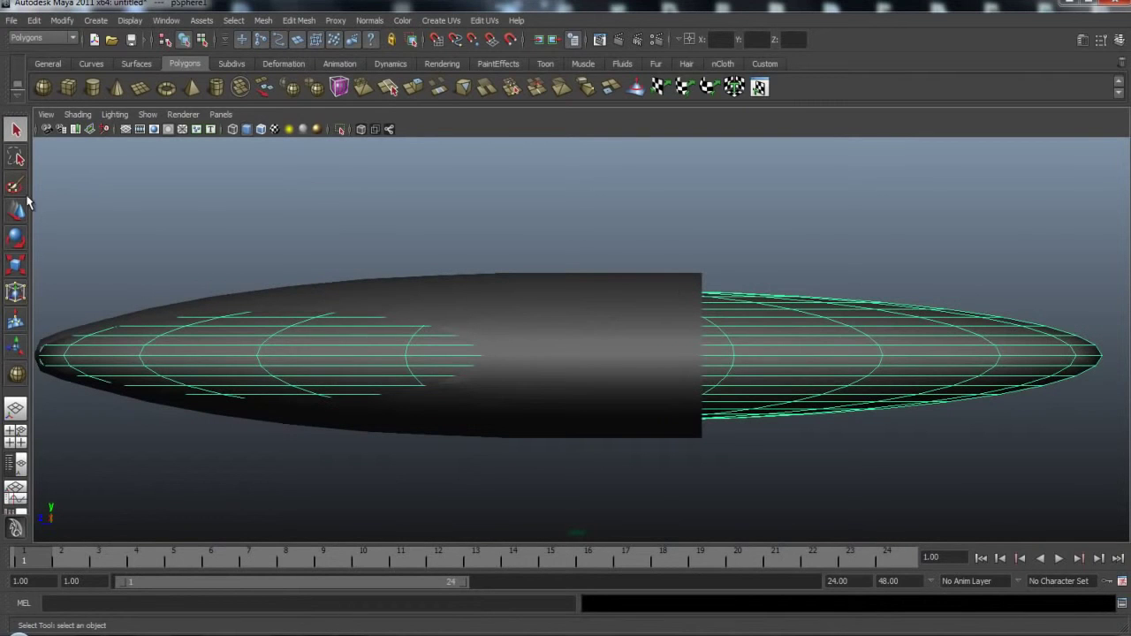
- In Face mode, cut the sphere along the pipe's open end and select the faces beyond it
{"action": "left_click", "coordinate": [486, 85]}
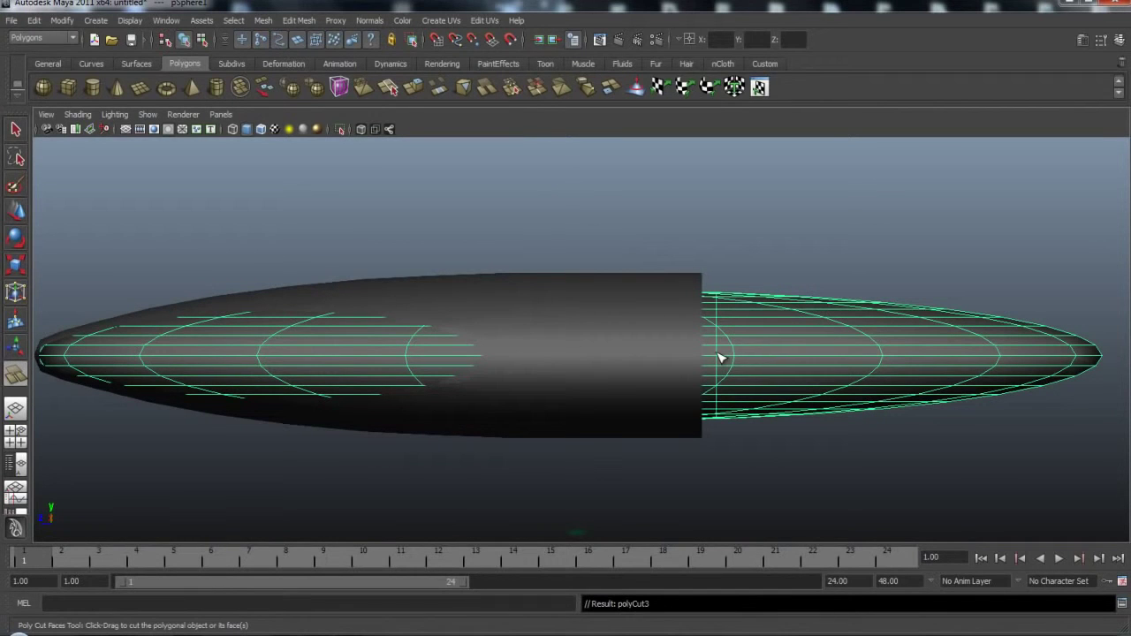
{"action": "right_click", "coordinate": [784, 353]}
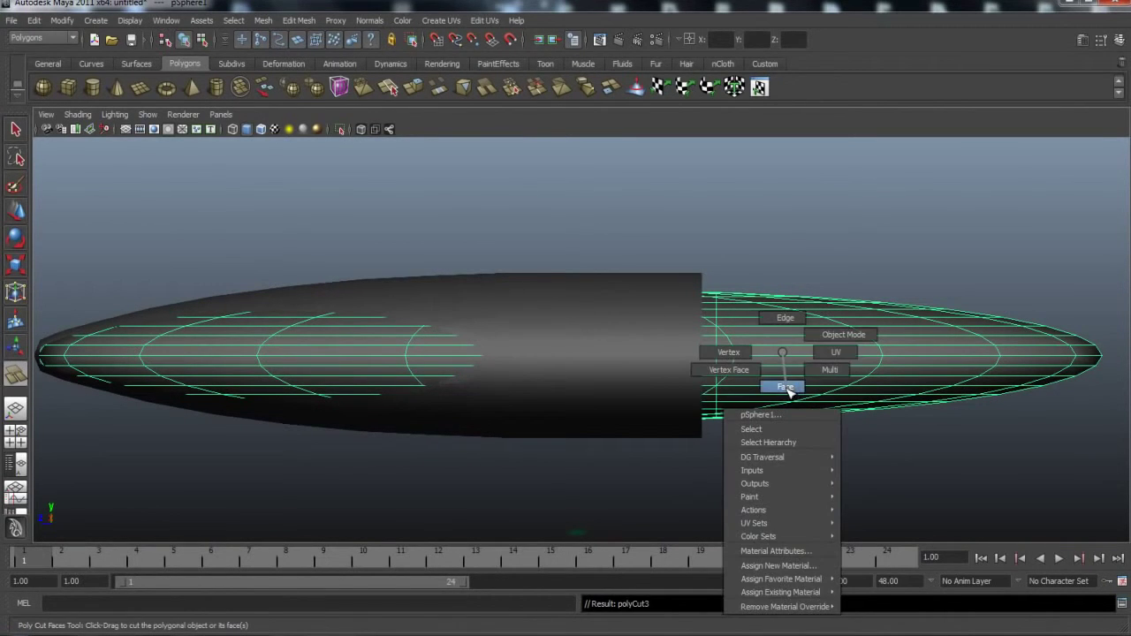
{"action": "left_click", "coordinate": [787, 389]}
{"action": "left_click_drag", "start_coordinate": [726, 272], "coordinate": [725, 306]}
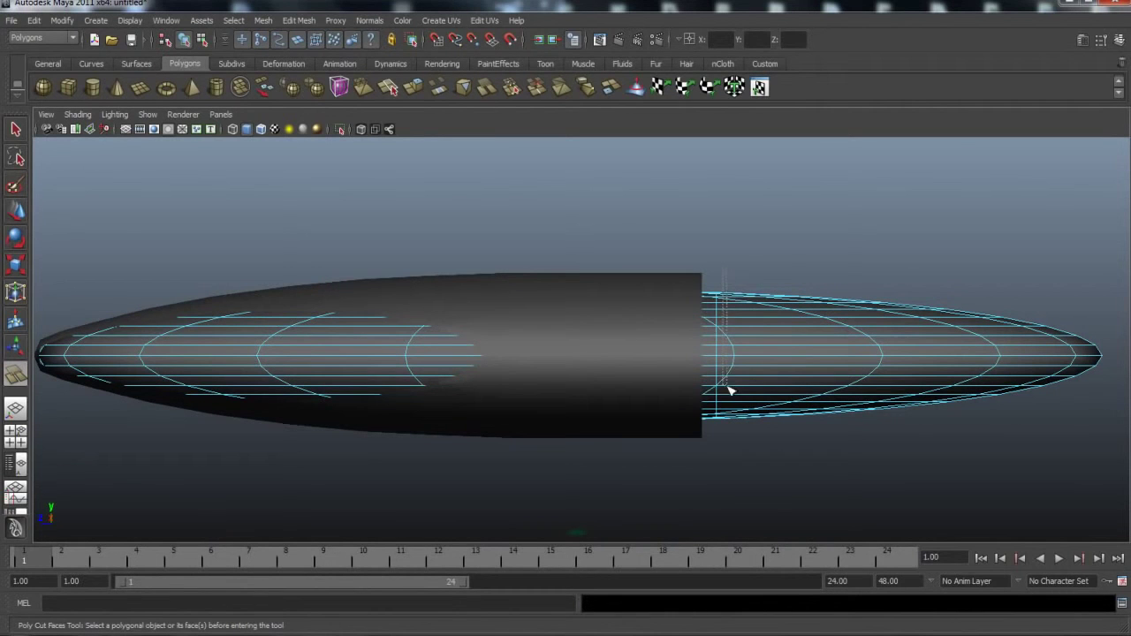
{"action": "left_click_drag", "start_coordinate": [840, 469], "coordinate": [1125, 471]}
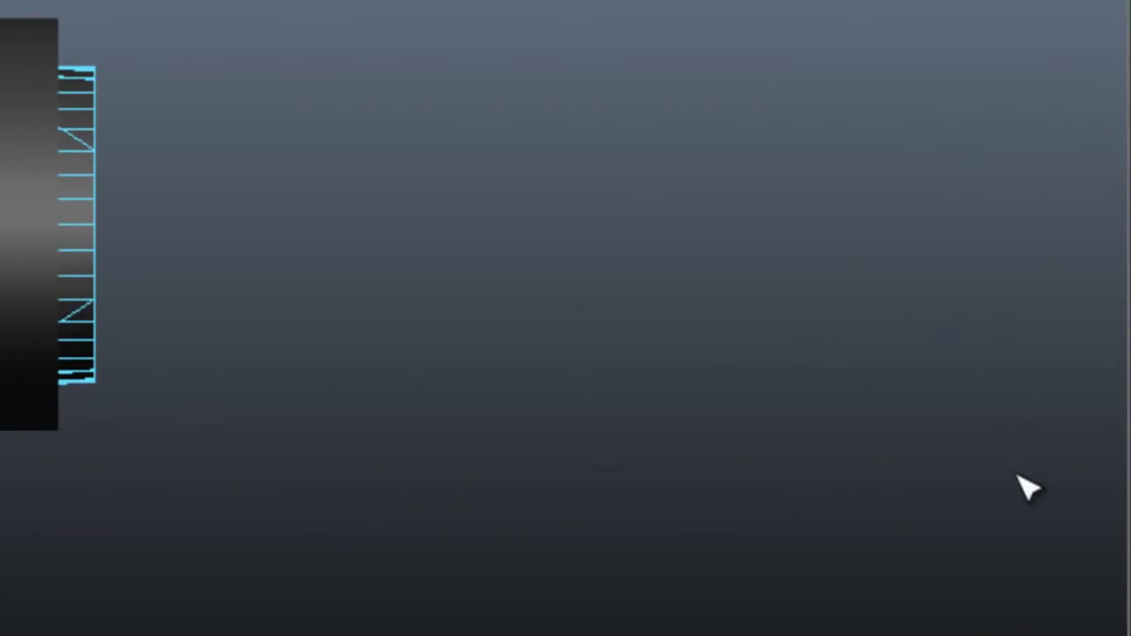
- Return to the perspective view, inspect the trimmed sphere, and select the whole mesh
{"action": "key", "text": "space"}
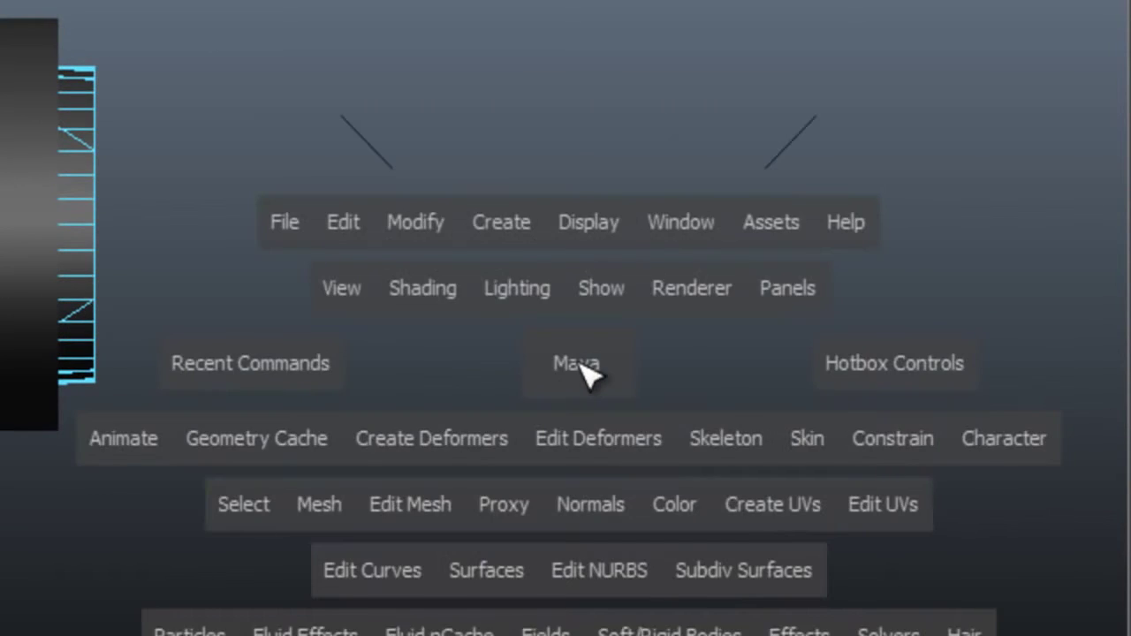
{"action": "left_click_drag", "start_coordinate": [583, 372], "coordinate": [904, 311]}
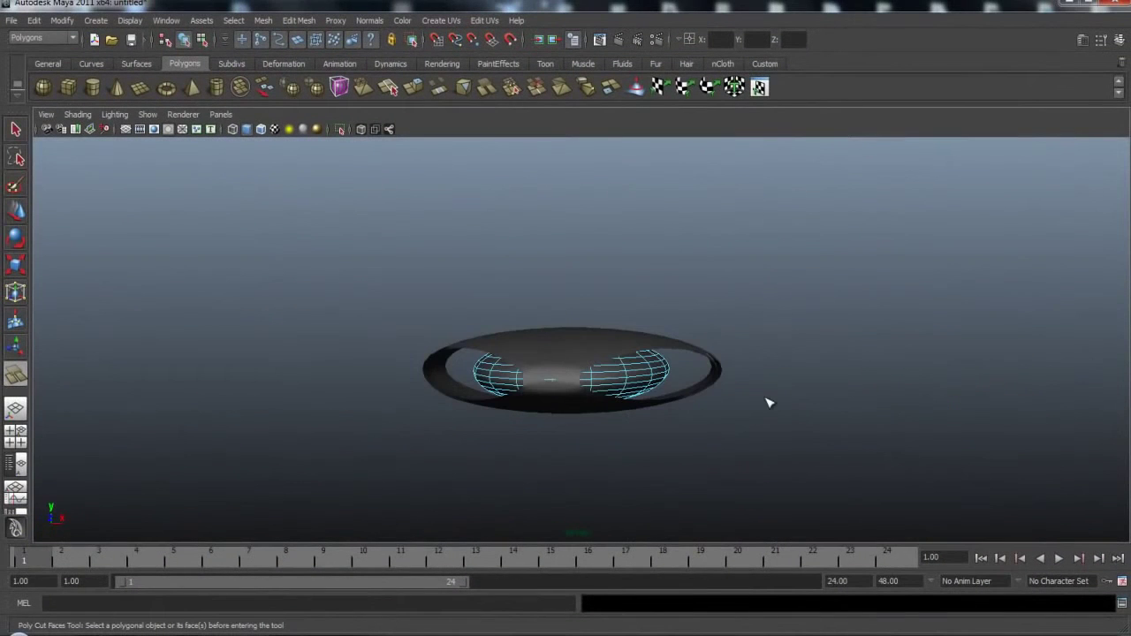
{"action": "left_click_drag", "start_coordinate": [841, 394], "coordinate": [739, 405], "text": "alt"}
{"action": "scroll", "coordinate": [671, 416], "scroll_direction": "up", "scroll_amount": 2}
{"action": "scroll", "coordinate": [696, 429], "scroll_direction": "up", "scroll_amount": 3}
{"action": "mouse_move", "coordinate": [736, 492]}
{"action": "left_mouse_down", "text": "alt"}
{"action": "mouse_move", "coordinate": [607, 457]}
{"action": "mouse_move", "coordinate": [631, 485]}
{"action": "mouse_move", "coordinate": [752, 483]}
{"action": "mouse_move", "coordinate": [789, 434]}
{"action": "mouse_move", "coordinate": [751, 434]}
{"action": "mouse_move", "coordinate": [764, 427]}
{"action": "mouse_move", "coordinate": [819, 250]}
{"action": "left_mouse_up", "text": "alt"}
{"action": "scroll", "coordinate": [788, 434], "scroll_direction": "down", "scroll_amount": 3}
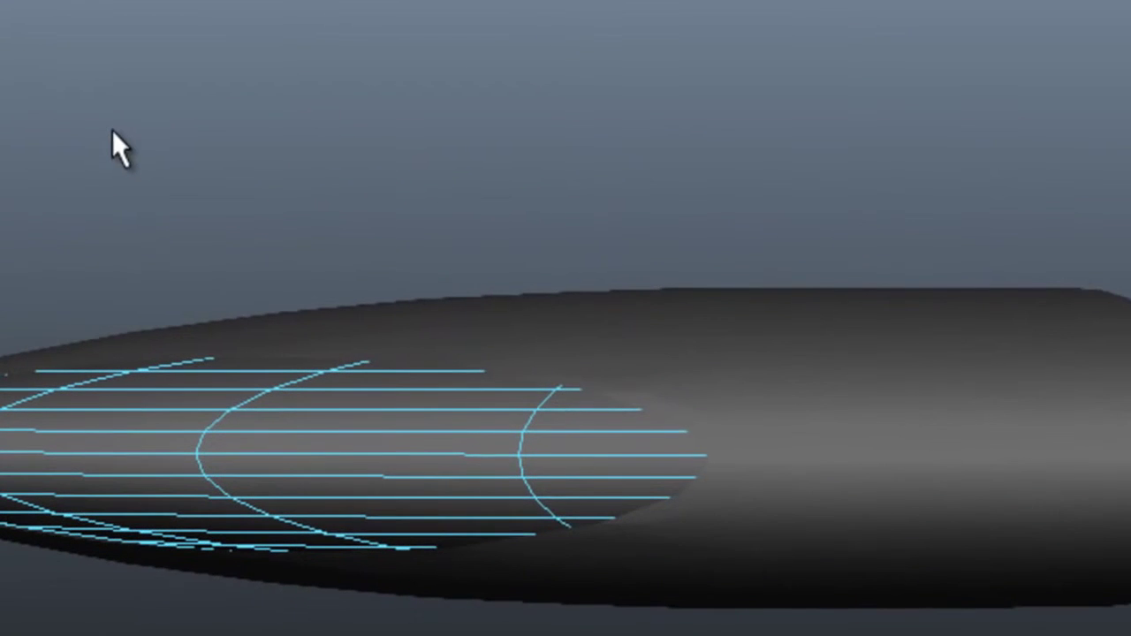
{"action": "right_click_drag", "start_coordinate": [111, 129], "coordinate": [112, 219]}
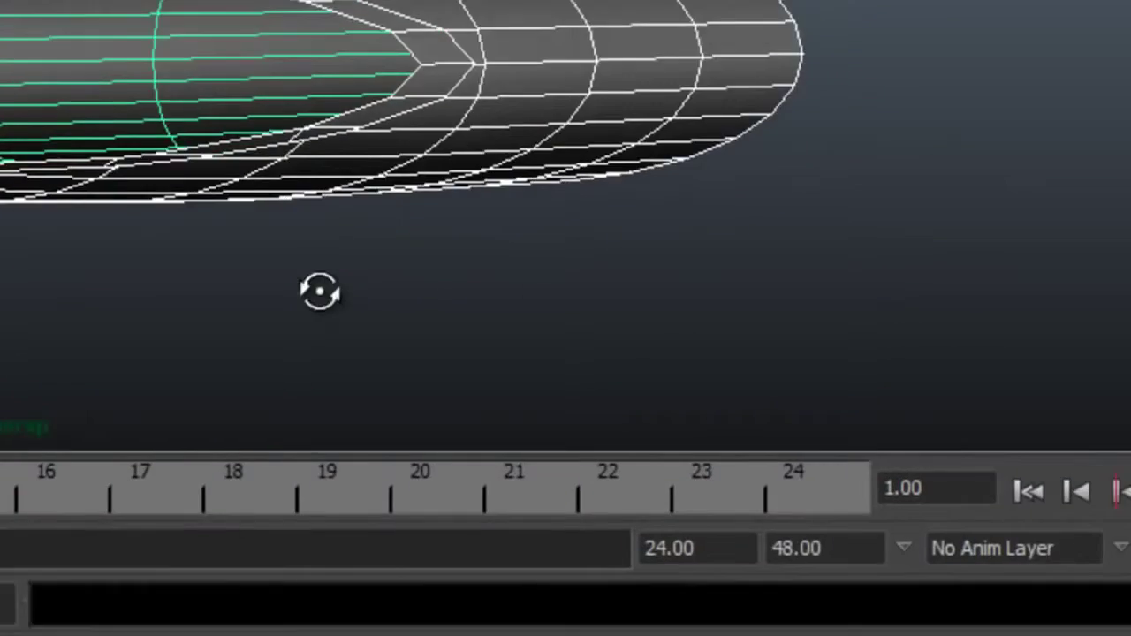
{"action": "left_click_drag", "start_coordinate": [316, 291], "coordinate": [498, 245], "text": "alt"}
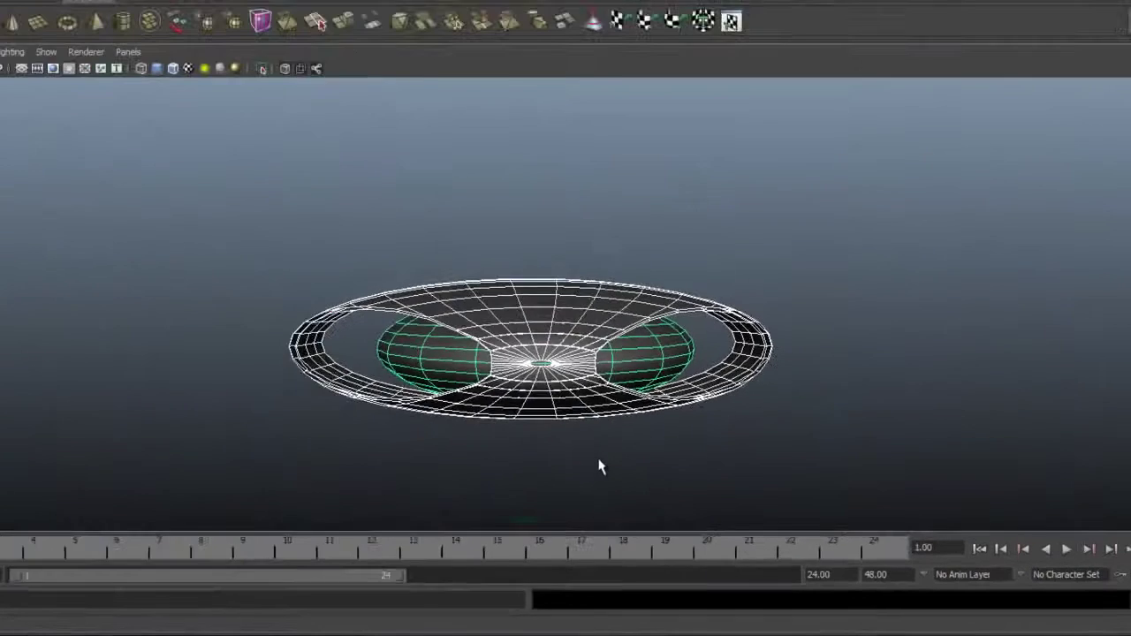
- Turn on smooth shading, select the ring and sphere, and orbit around them
{"action": "key", "text": "5"}
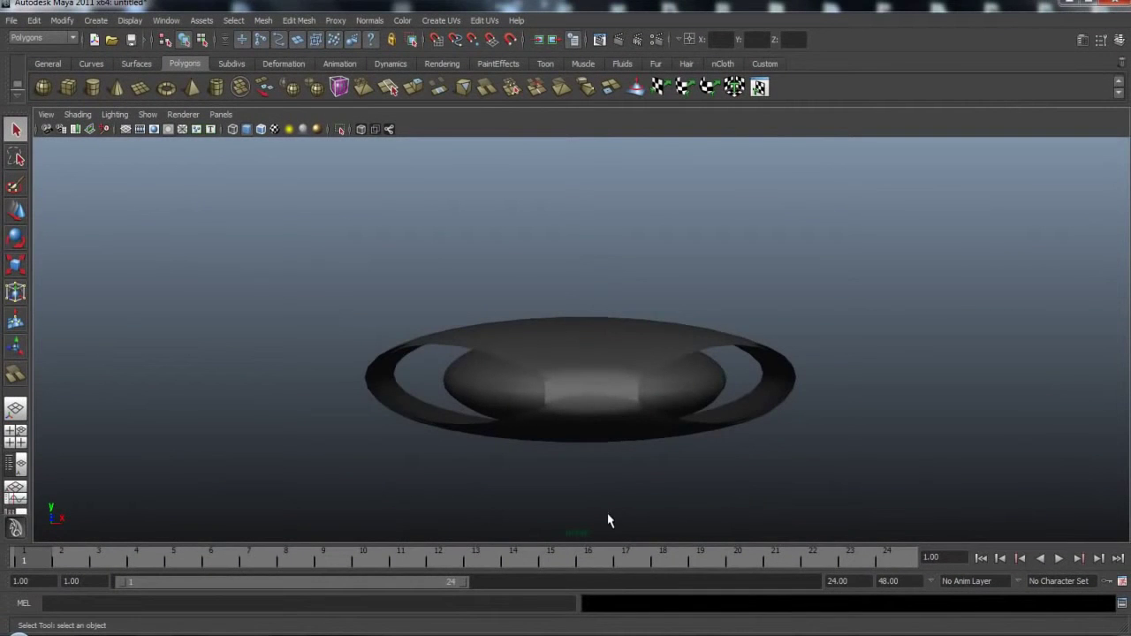
{"action": "left_click_drag", "start_coordinate": [615, 319], "coordinate": [608, 522]}
{"action": "left_click_drag", "start_coordinate": [483, 504], "coordinate": [625, 496], "text": "alt"}
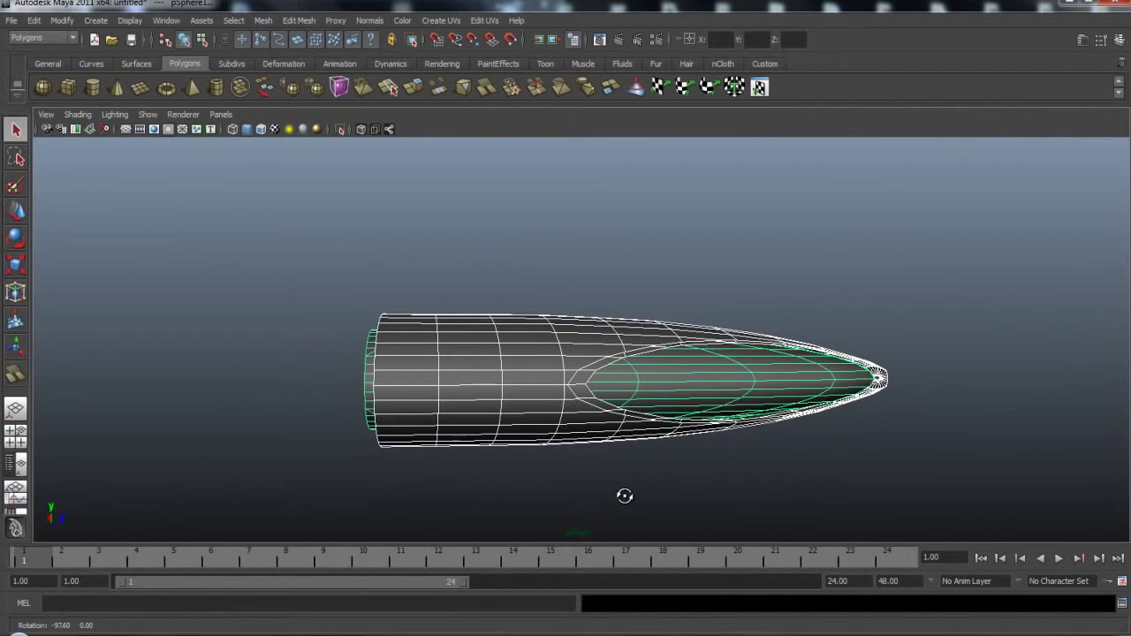
{"action": "middle_click_drag", "start_coordinate": [787, 475], "coordinate": [741, 483], "text": "alt"}
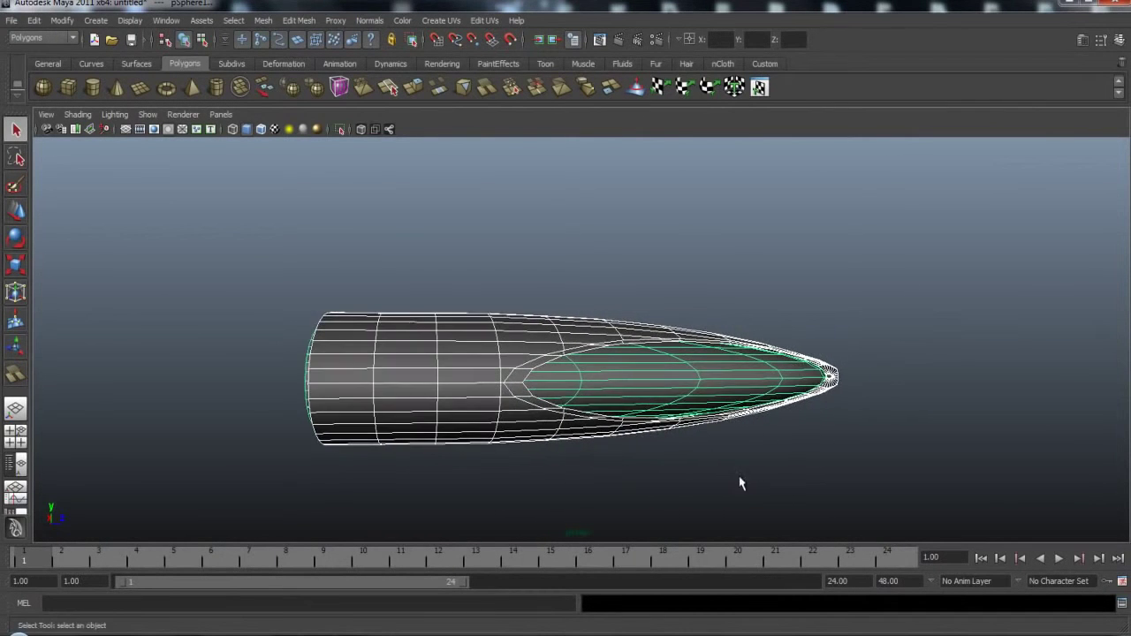
{"action": "mouse_move", "coordinate": [423, 488]}
{"action": "left_mouse_down", "text": "alt"}
{"action": "mouse_move", "coordinate": [404, 482]}
{"action": "mouse_move", "coordinate": [565, 477]}
{"action": "mouse_move", "coordinate": [556, 480]}
{"action": "left_mouse_up", "text": "alt"}
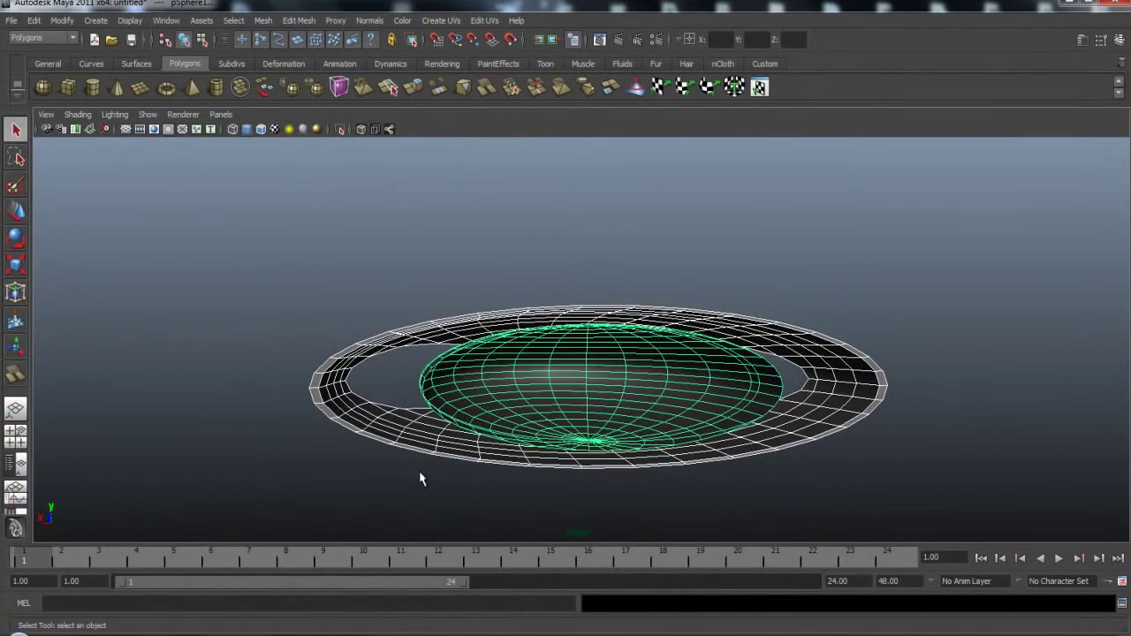
{"action": "left_click_drag", "start_coordinate": [398, 498], "coordinate": [572, 494], "text": "alt"}
{"action": "left_click_drag", "start_coordinate": [699, 488], "coordinate": [564, 484], "text": "alt"}
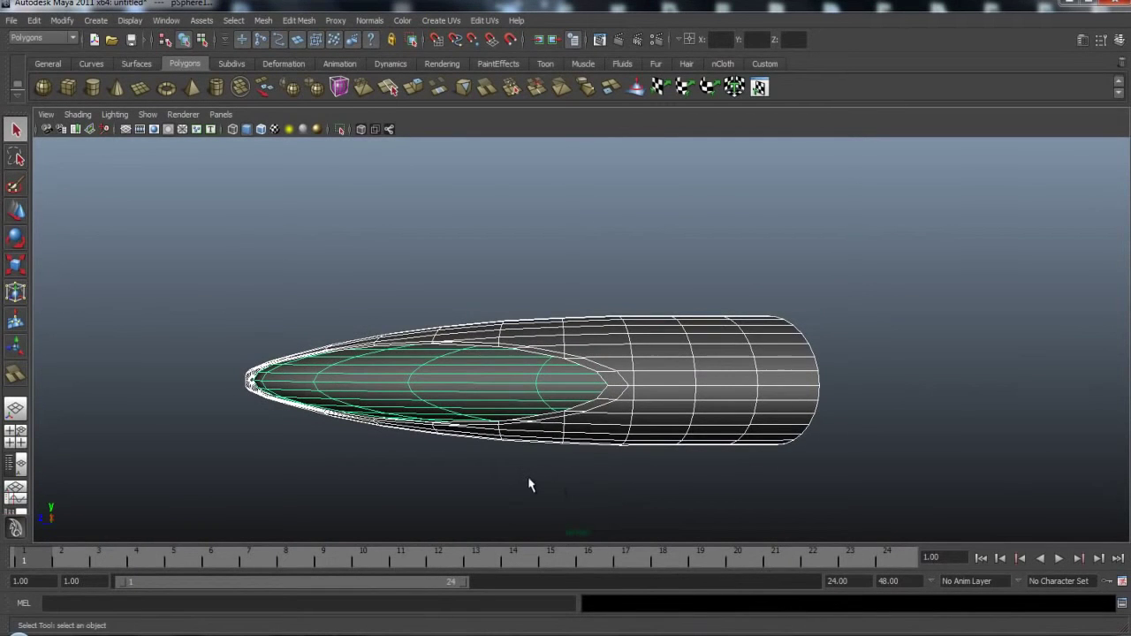
{"action": "mouse_move", "coordinate": [488, 478]}
{"action": "left_mouse_down", "text": "alt"}
{"action": "mouse_move", "coordinate": [649, 477]}
{"action": "mouse_move", "coordinate": [642, 368]}
{"action": "left_mouse_up", "text": "alt"}
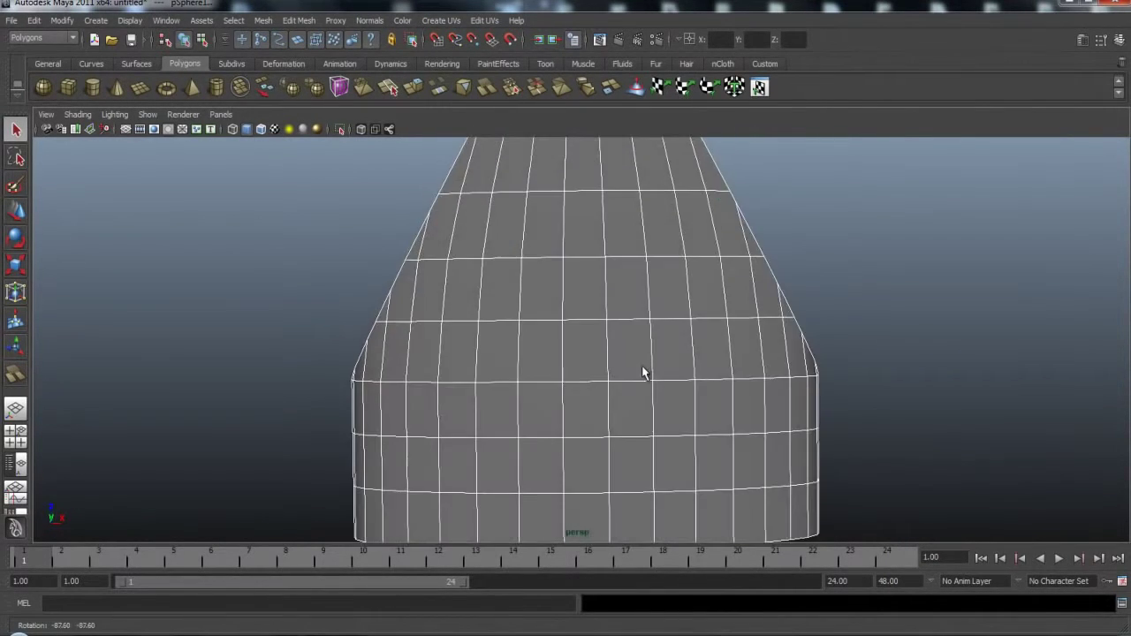
- Turn the ground grid back on beneath the model and view it from higher up
{"action": "scroll", "coordinate": [643, 370], "scroll_direction": "down", "scroll_amount": 3}
{"action": "mouse_move", "coordinate": [712, 336]}
{"action": "left_mouse_down", "text": "alt"}
{"action": "mouse_move", "coordinate": [710, 450]}
{"action": "mouse_move", "coordinate": [611, 475]}
{"action": "left_mouse_up", "text": "alt"}
{"action": "scroll", "coordinate": [657, 446], "scroll_direction": "up", "scroll_amount": 2}
{"action": "scroll", "coordinate": [657, 446], "scroll_direction": "up", "scroll_amount": 2}
{"action": "left_click_drag", "start_coordinate": [830, 454], "coordinate": [800, 419], "text": "alt"}
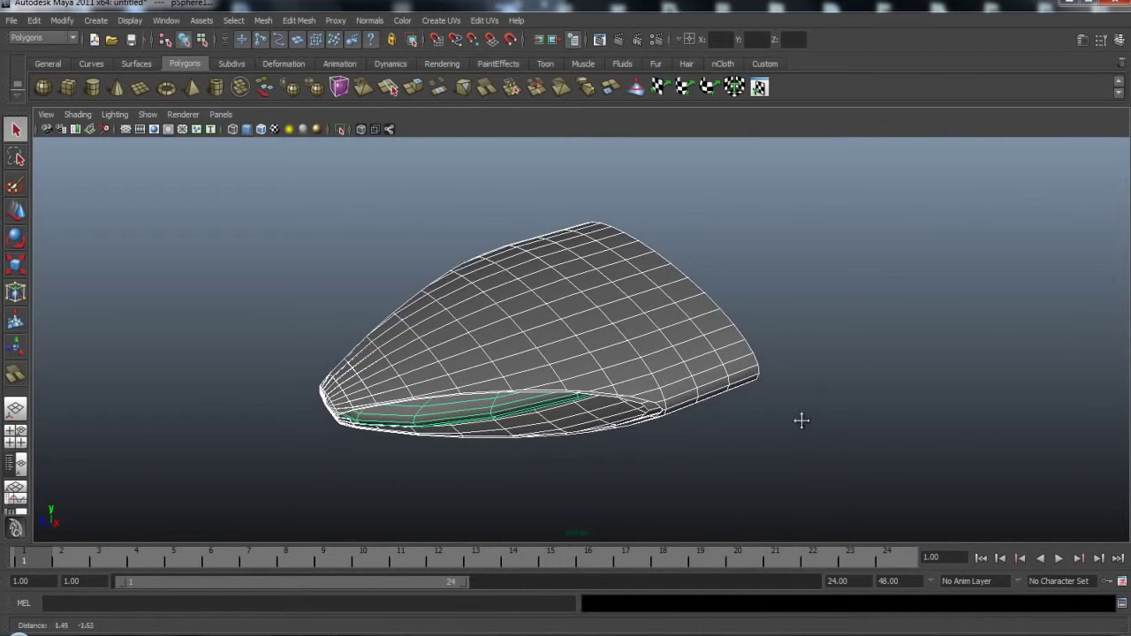
{"action": "left_click", "coordinate": [123, 129]}
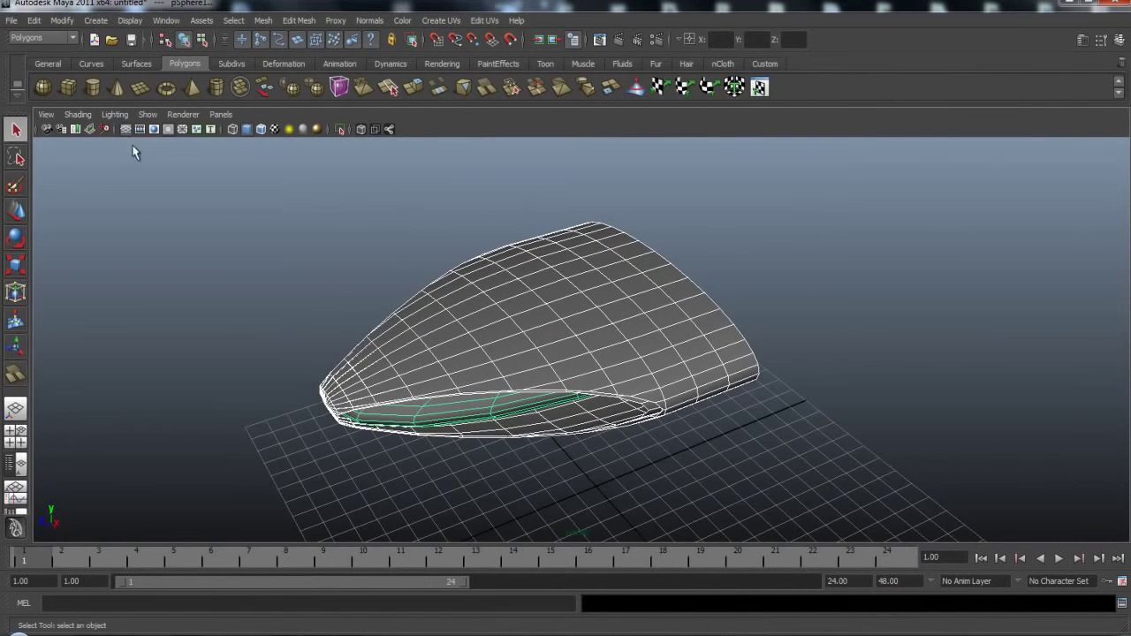
{"action": "left_click_drag", "start_coordinate": [828, 430], "coordinate": [821, 362], "text": "alt"}
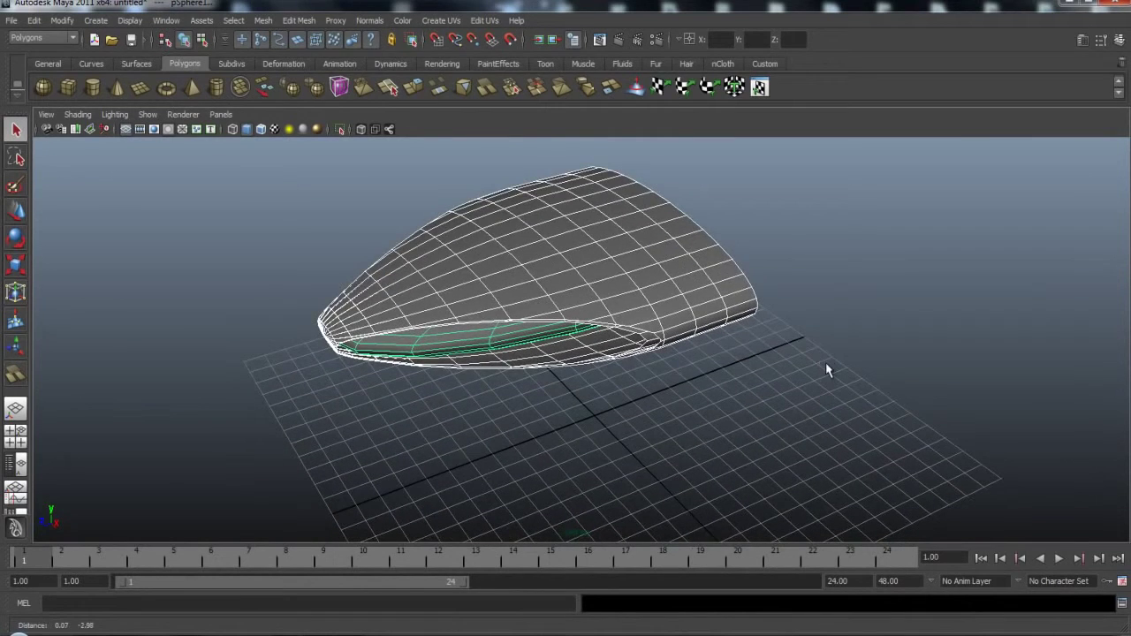